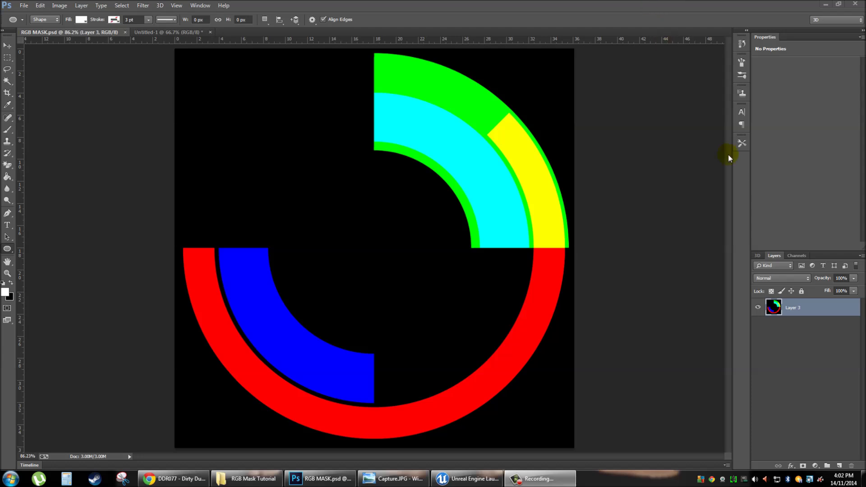
# Show the Red, Green and Blue channels of RGB MASK.psd in the Channels list
pyautogui.click(797, 256)
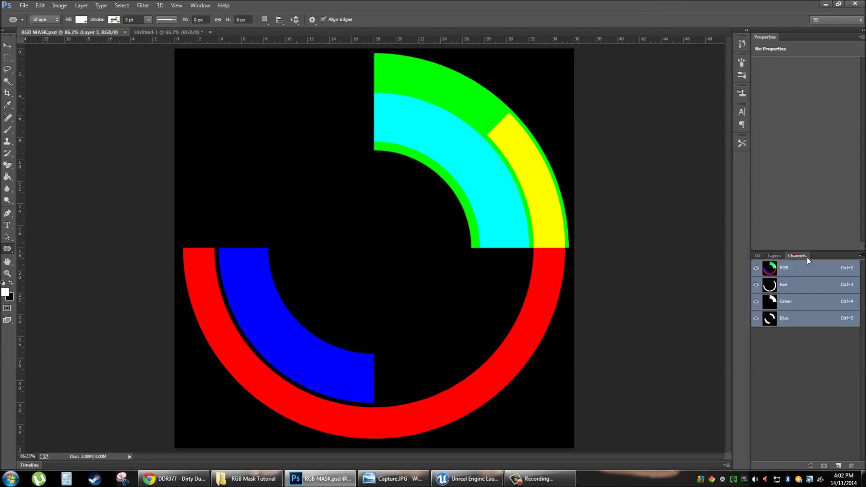
pyautogui.click(805, 285)
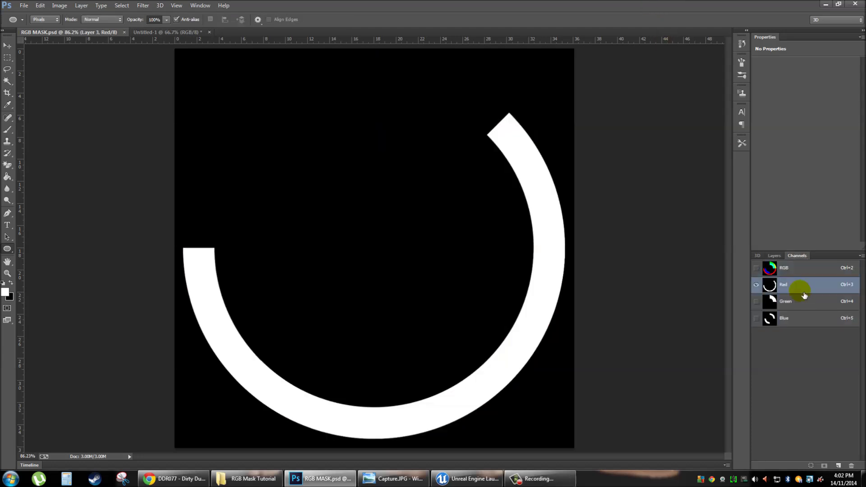
pyautogui.click(803, 306)
pyautogui.click(804, 320)
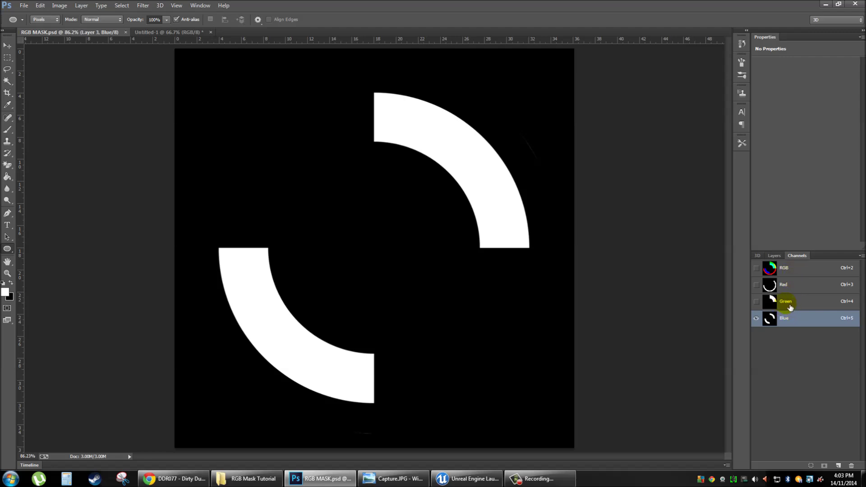
pyautogui.click(790, 307)
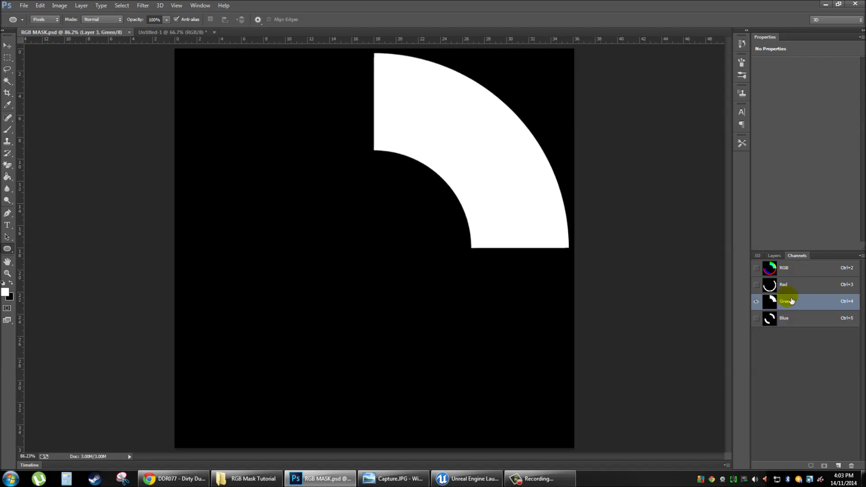
pyautogui.click(792, 287)
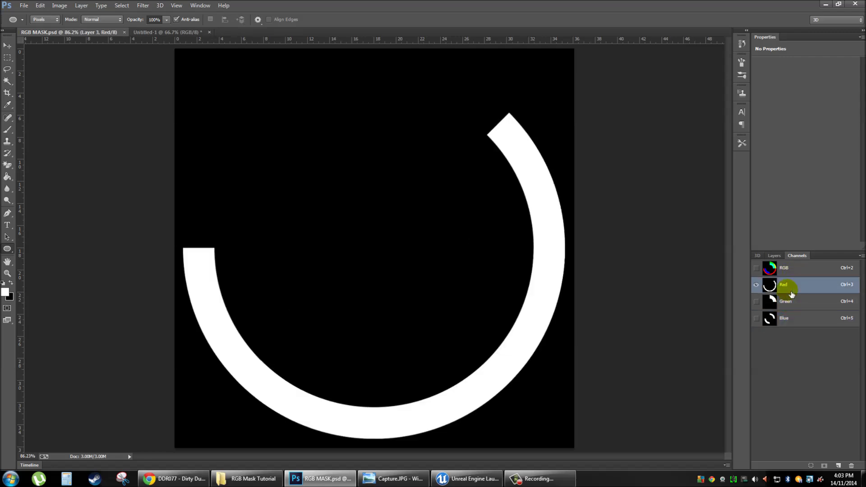
pyautogui.click(796, 304)
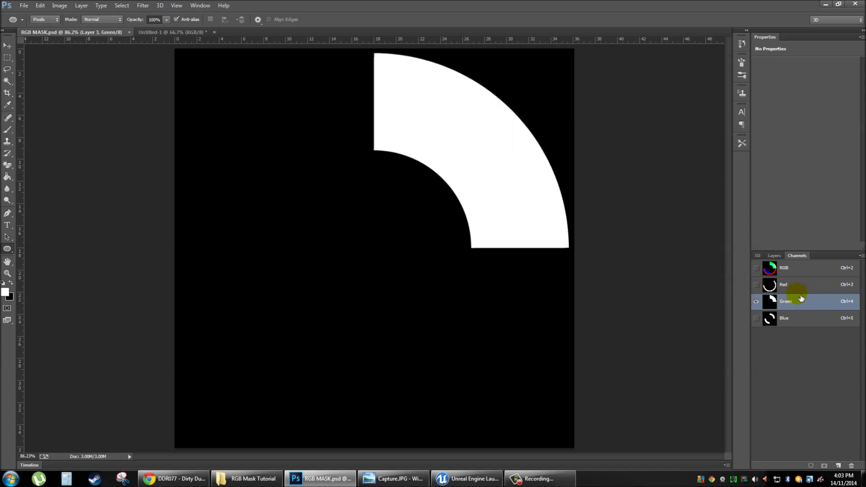
pyautogui.click(793, 286)
pyautogui.click(797, 270)
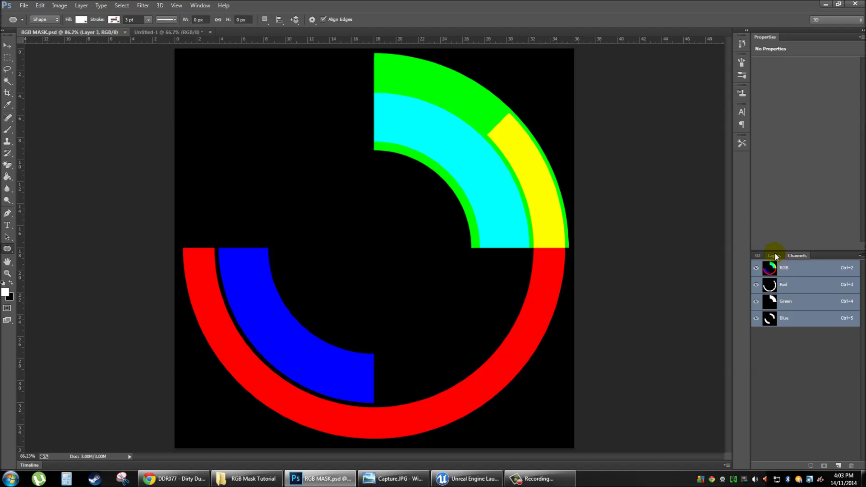
pyautogui.click(774, 255)
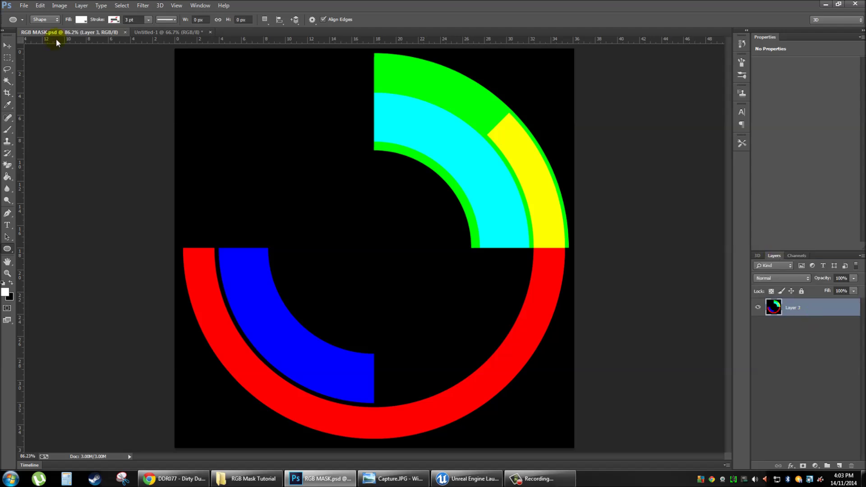
# Create a new 1024 x 1024 px black document
pyautogui.click(24, 6)
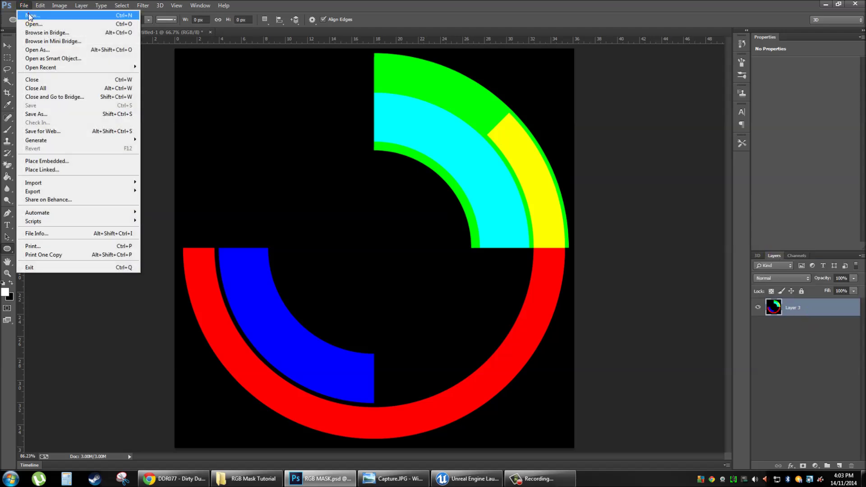
pyautogui.click(27, 12)
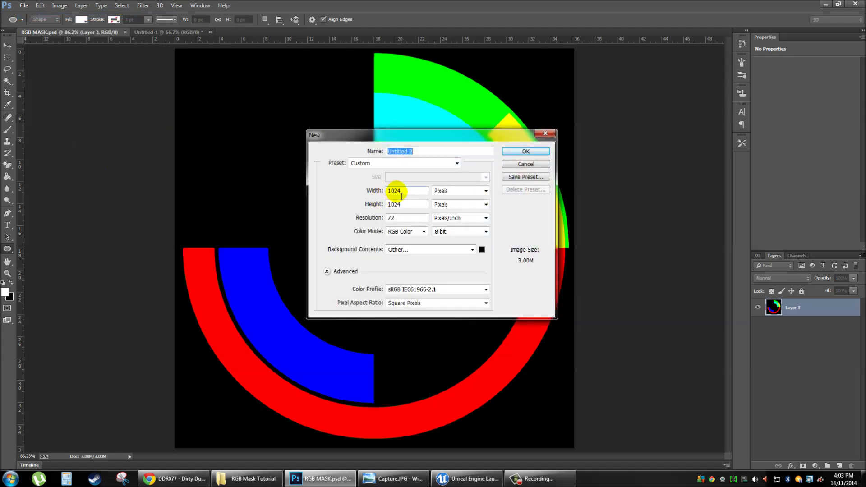
pyautogui.click(544, 151)
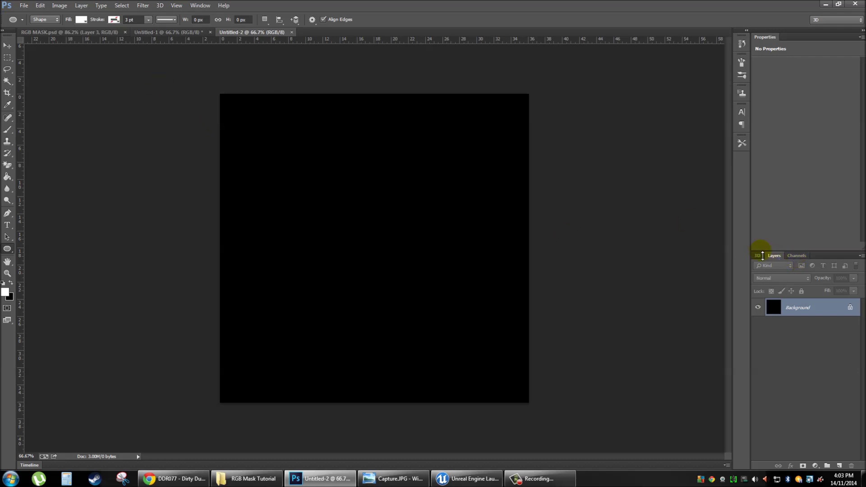
# Brush a white stroke into the Red channel and a curved one into the Green channel
pyautogui.click(796, 255)
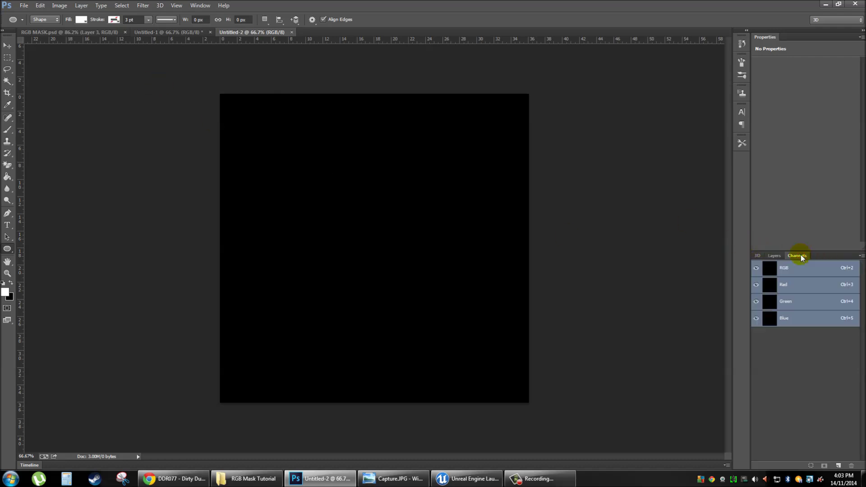
pyautogui.click(804, 285)
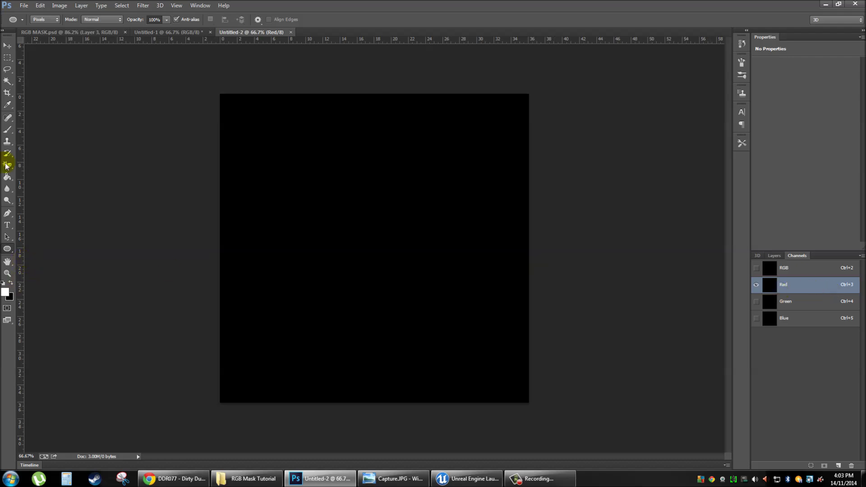
pyautogui.click(8, 130)
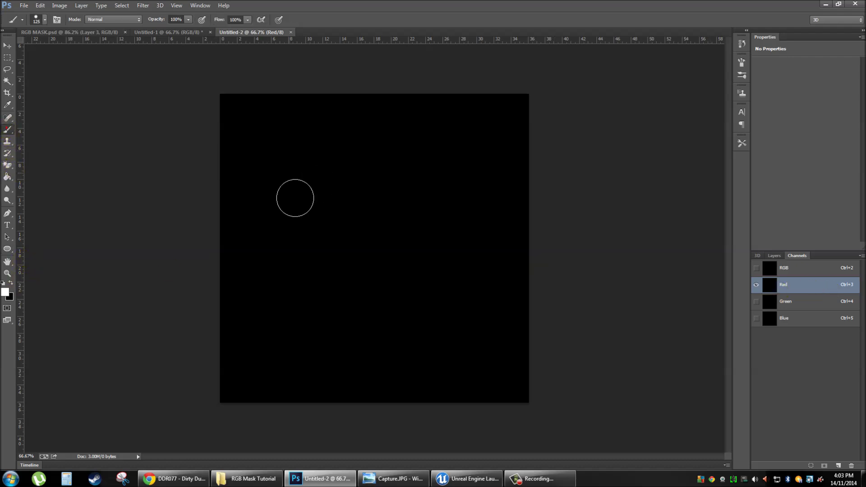
pyautogui.moveTo(261, 183)
pyautogui.mouseDown()
pyautogui.moveTo(398, 186)
pyautogui.moveTo(472, 212)
pyautogui.mouseUp()
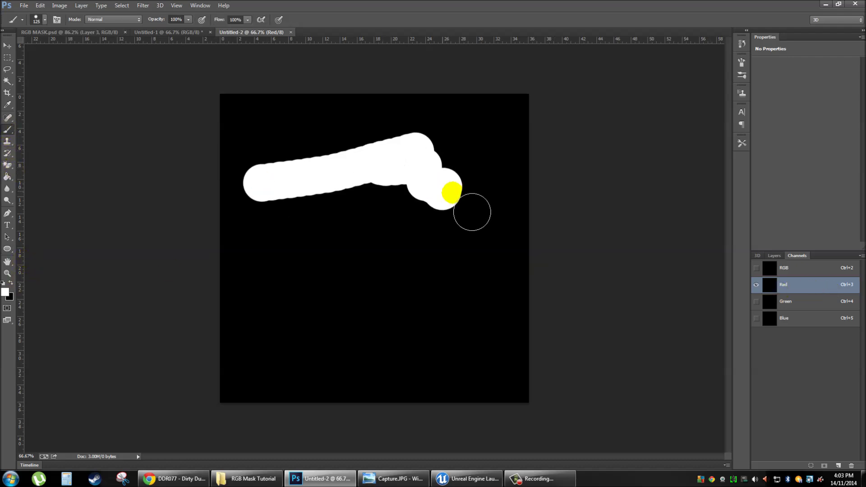
pyautogui.click(795, 272)
pyautogui.click(804, 302)
pyautogui.moveTo(285, 204)
pyautogui.mouseDown()
pyautogui.moveTo(396, 266)
pyautogui.moveTo(383, 252)
pyautogui.mouseUp()
pyautogui.click(797, 270)
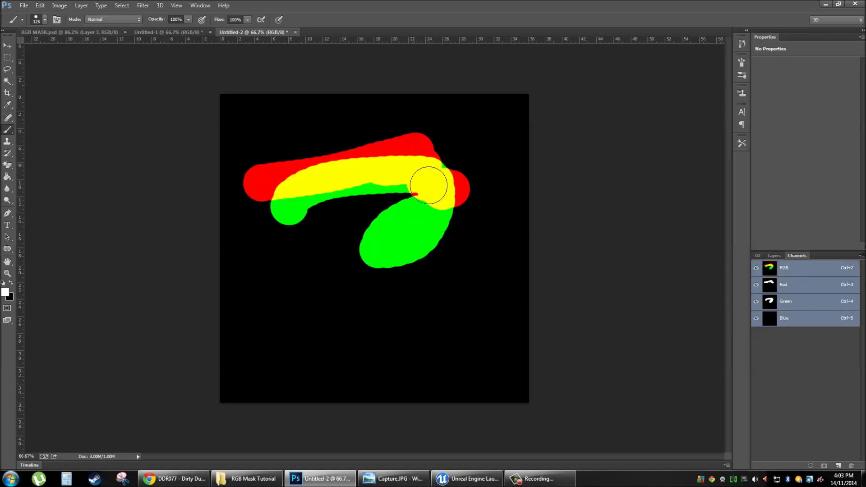
# View the Red, Green and Blue channels individually, return to the composite, and close Untitled-2
pyautogui.click(791, 286)
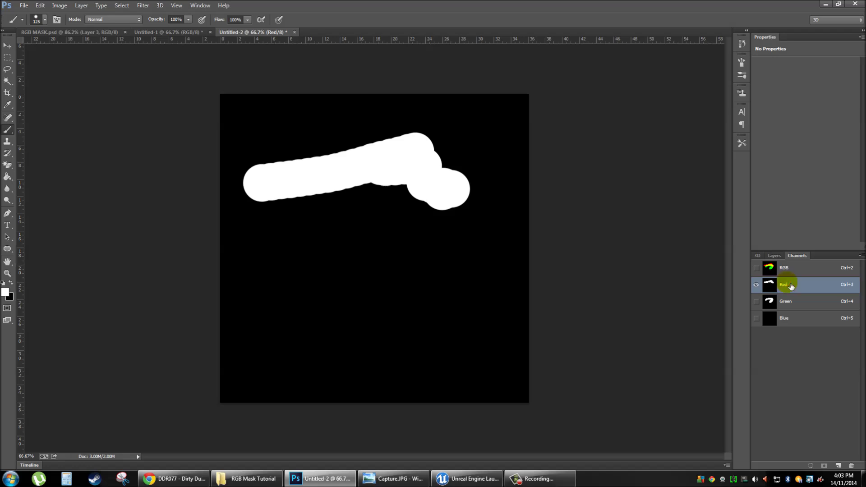
pyautogui.click(800, 305)
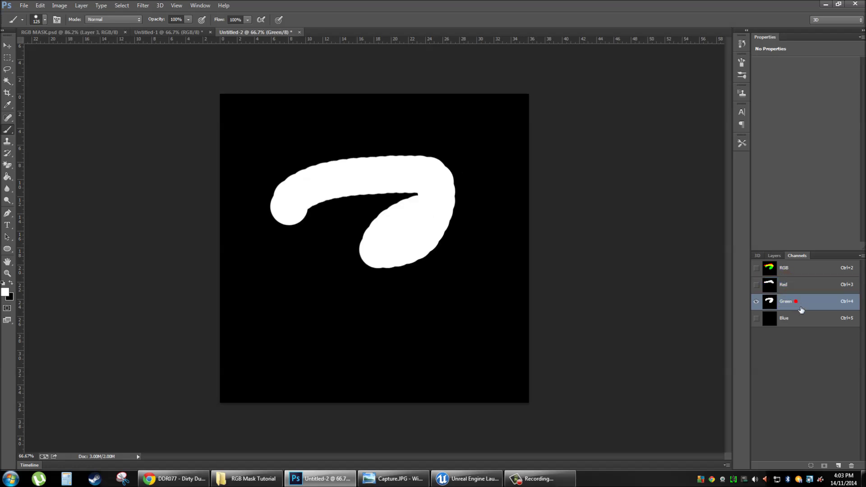
pyautogui.click(803, 321)
pyautogui.click(788, 270)
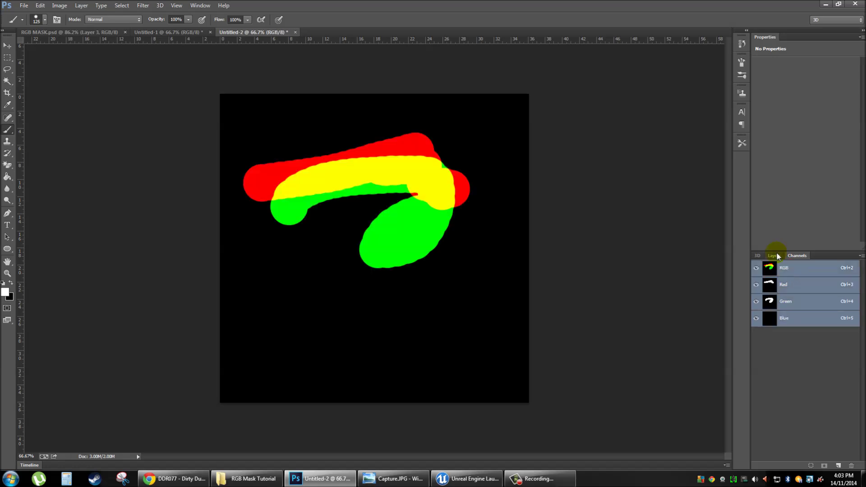
pyautogui.click(773, 256)
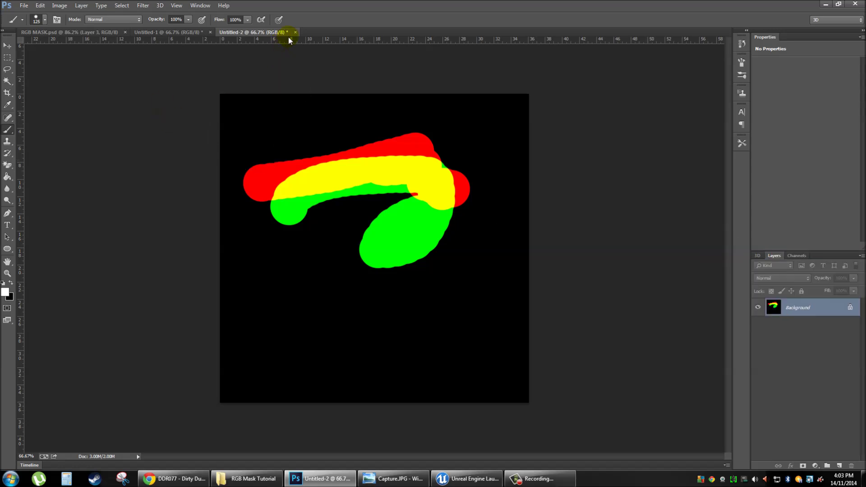
pyautogui.hotkey('ctrl', 'w')
# Discard Untitled-2 unsaved, undo test dots on the blue band, and launch Unreal Editor
pyautogui.click(432, 176)
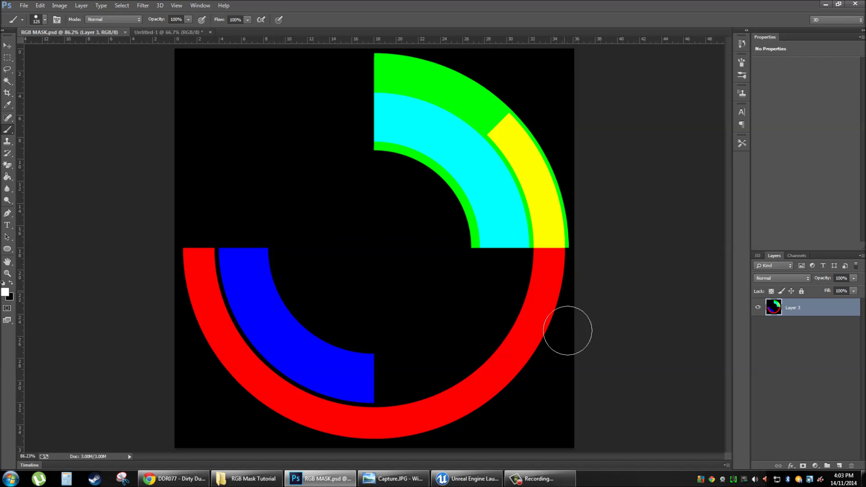
pyautogui.click(348, 363)
pyautogui.hotkey('ctrl', 'z')
pyautogui.click(347, 360)
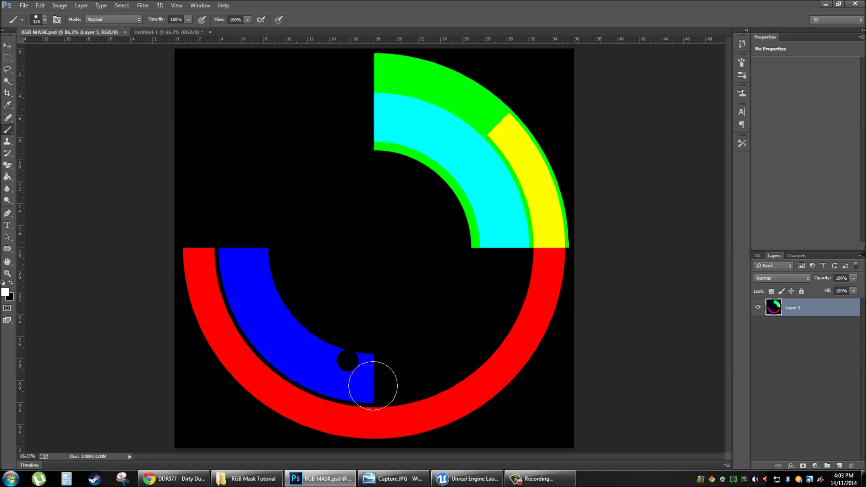
pyautogui.hotkey('ctrl', 'z')
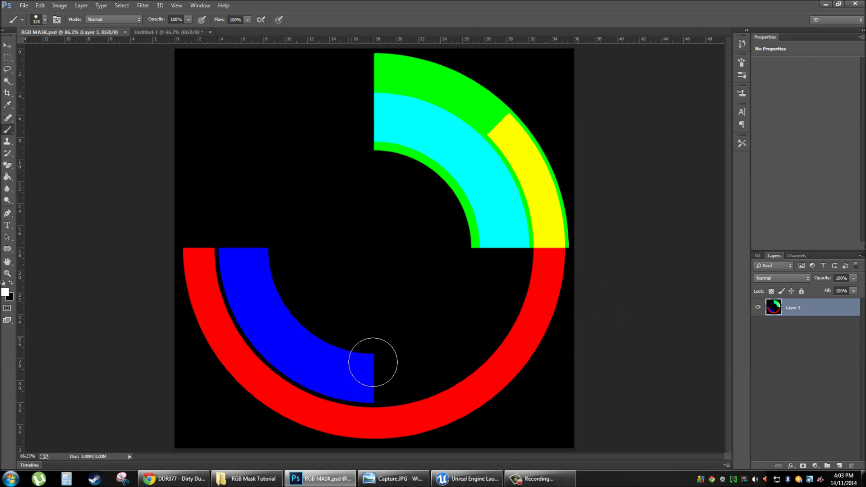
pyautogui.click(354, 396)
pyautogui.hotkey('ctrl', 'z')
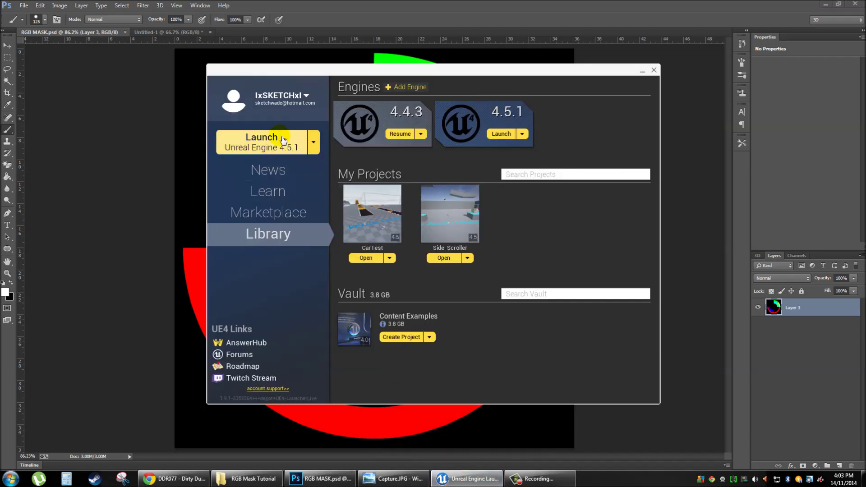
pyautogui.click(279, 139)
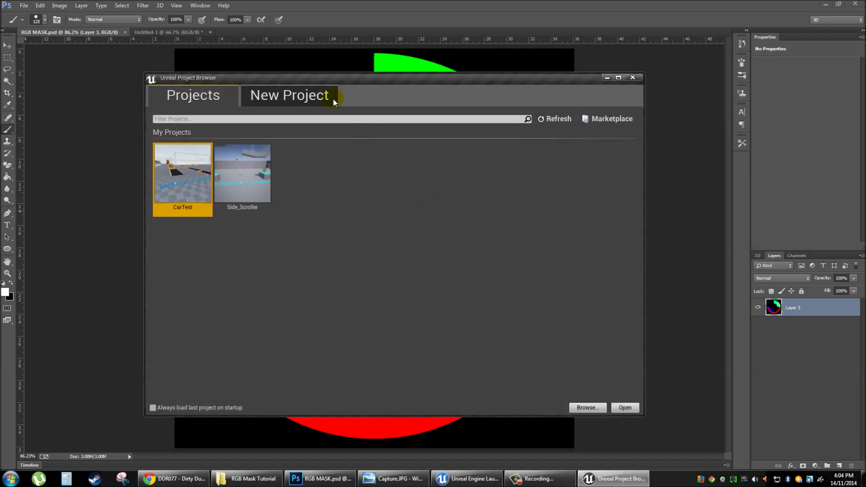
# Create a First Person project named RGB, with no starter content, in F:\UE4\MyProjects\RGB
pyautogui.click(334, 100)
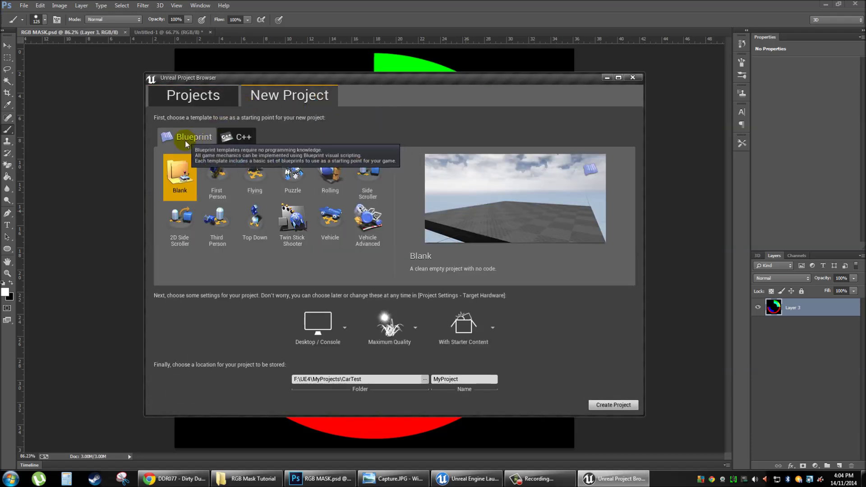
pyautogui.click(215, 178)
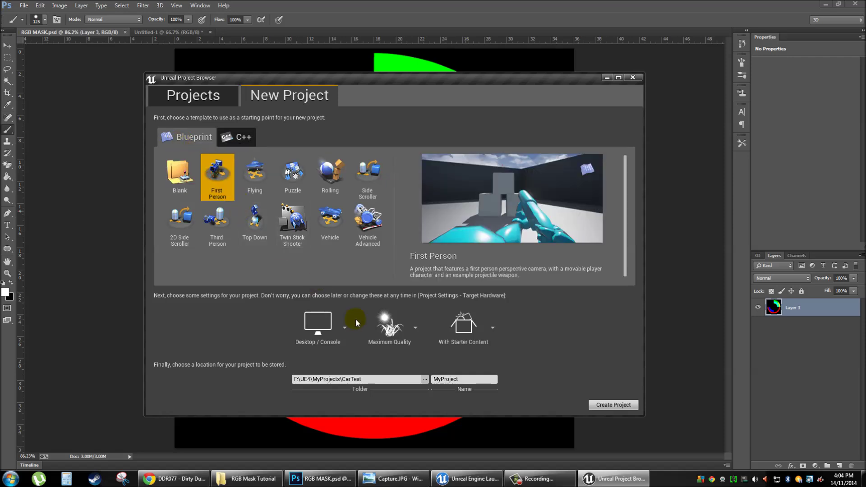
pyautogui.click(465, 344)
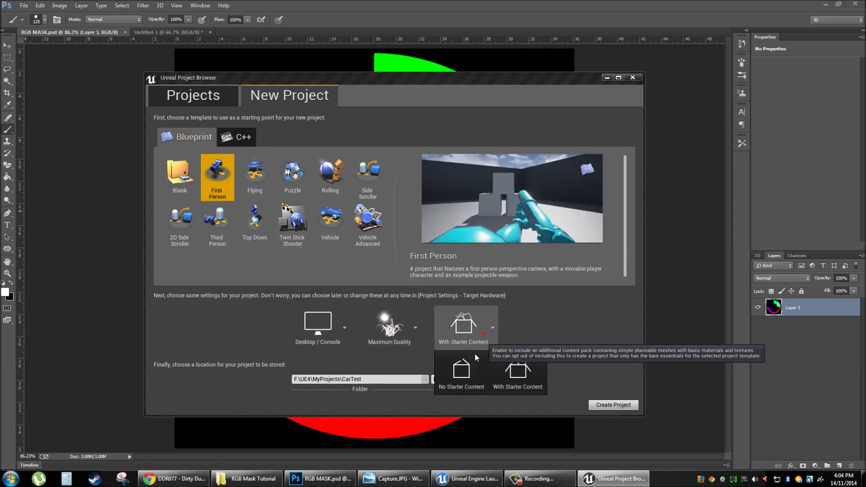
pyautogui.click(460, 364)
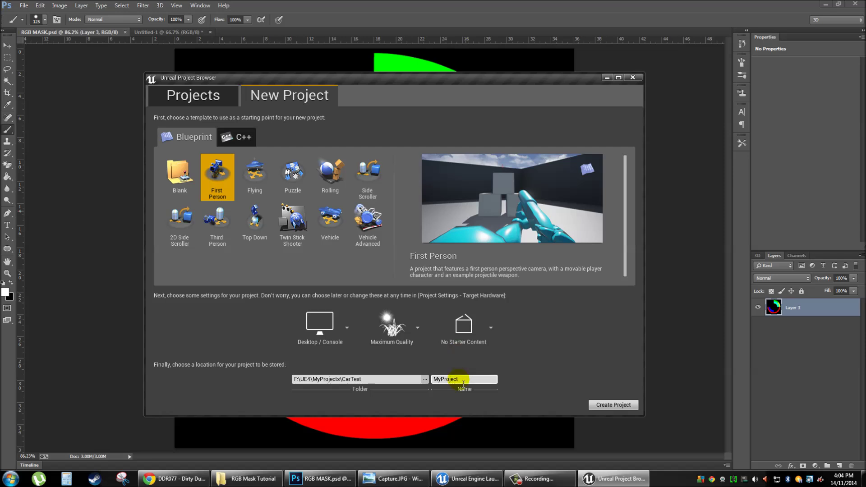
pyautogui.write('RGB')
pyautogui.hotkey('ctrl', 'a')
pyautogui.click(383, 382)
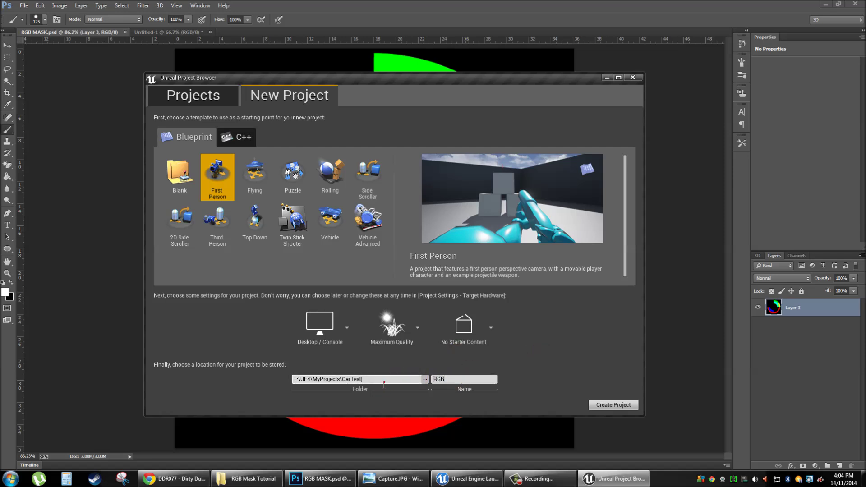
pyautogui.write('RGB')
pyautogui.click(613, 405)
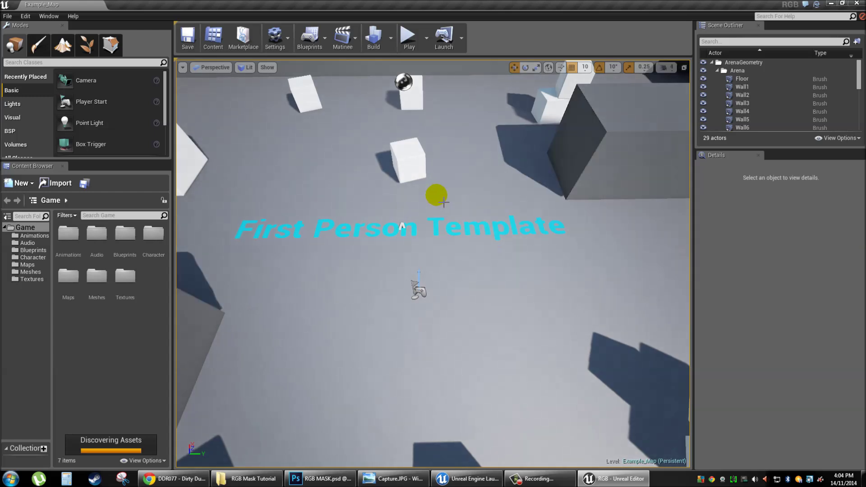
# Rotate the Player Start to about 90 degrees around its vertical axis
pyautogui.moveTo(332, 267); pyautogui.dragTo(470, 303, button='right')
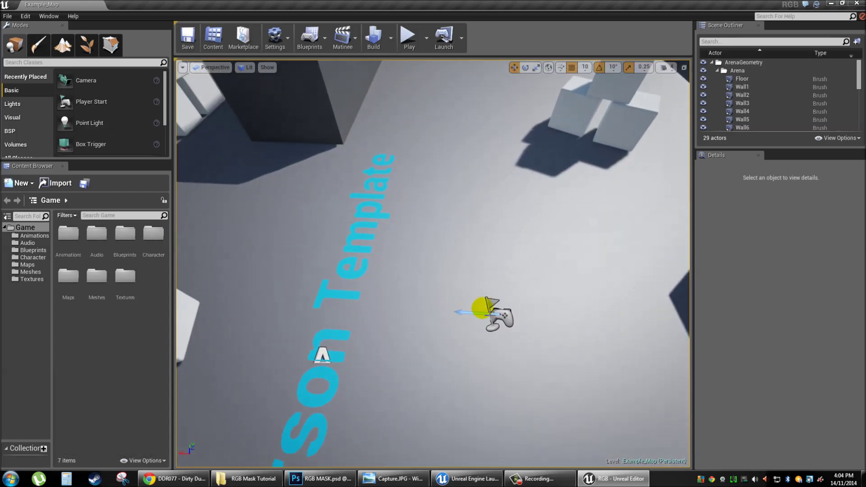
pyautogui.click(507, 316)
pyautogui.press('e')
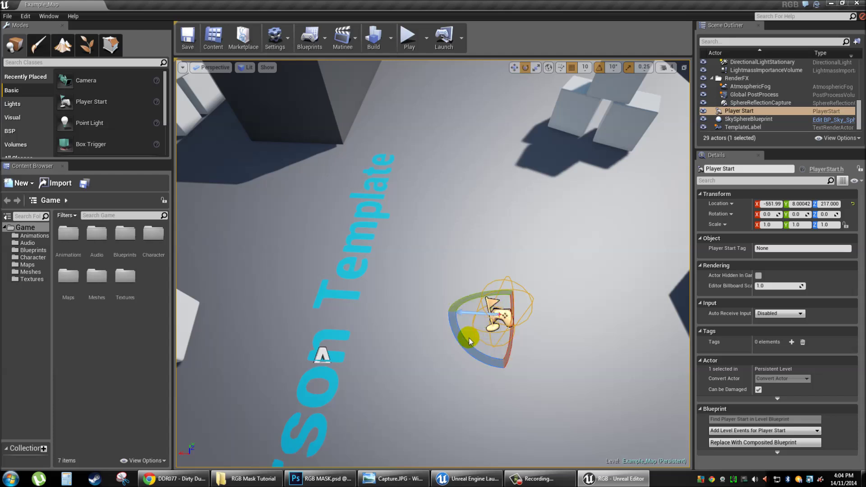
pyautogui.moveTo(467, 321); pyautogui.dragTo(500, 390)
pyautogui.press('w')
pyautogui.moveTo(469, 321)
pyautogui.mouseDown(button='right')
pyautogui.moveTo(464, 316)
pyautogui.moveTo(469, 322)
pyautogui.mouseUp(button='right')
# Move the Player Start along Y to 1608
pyautogui.keyDown('shift'); pyautogui.moveTo(486, 346); pyautogui.dragTo(417, 310); pyautogui.keyUp('shift')
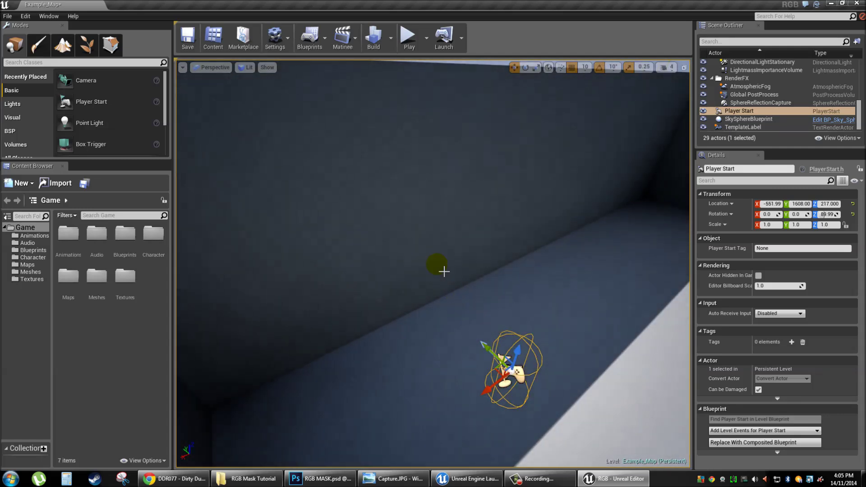
pyautogui.moveTo(478, 306); pyautogui.dragTo(477, 305, button='right')
pyautogui.moveTo(412, 334); pyautogui.dragTo(412, 334, button='right')
pyautogui.moveTo(276, 284); pyautogui.dragTo(295, 283, button='right')
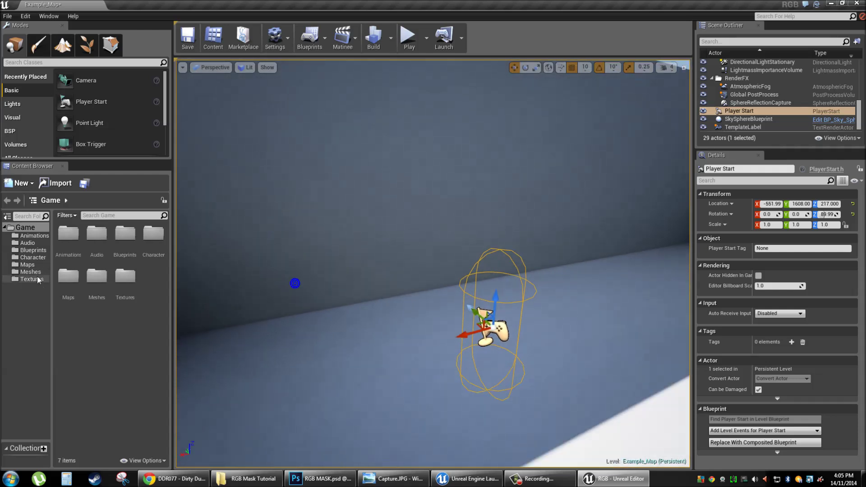
pyautogui.click(31, 279)
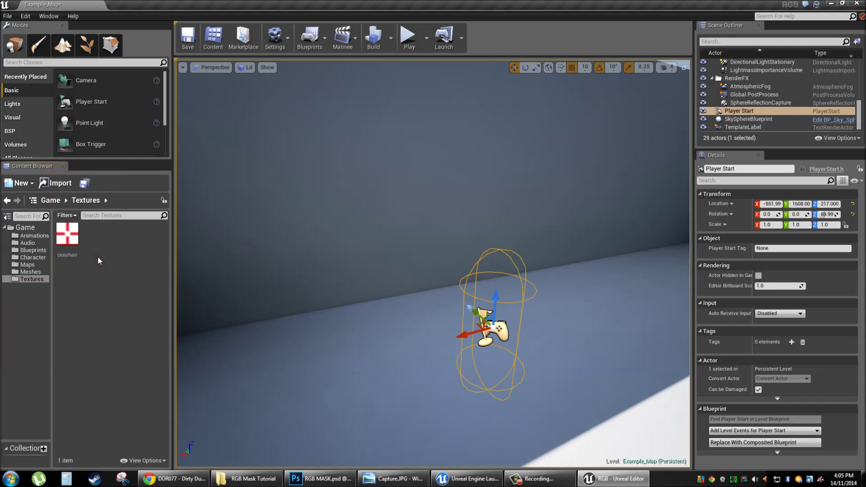
# Import RGB MASK from D:\RGB Mask Tutorial into Textures as RGB_MASK
pyautogui.click(55, 183)
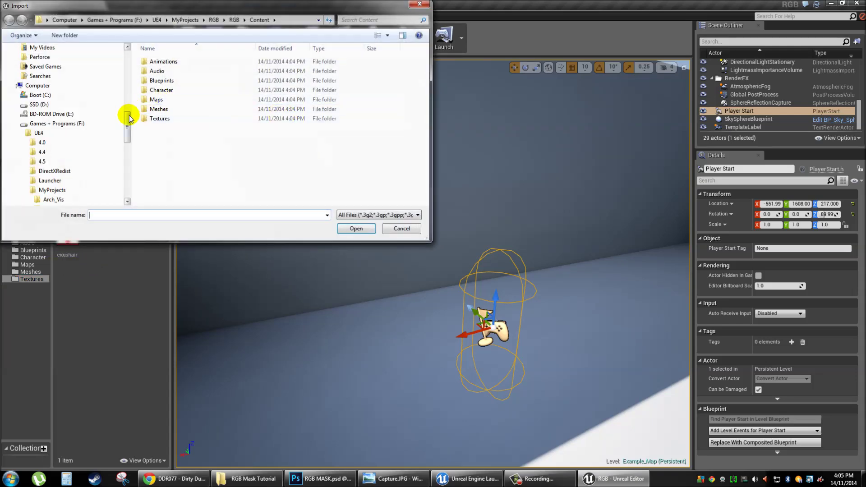
pyautogui.click(70, 104)
pyautogui.doubleClick(160, 85)
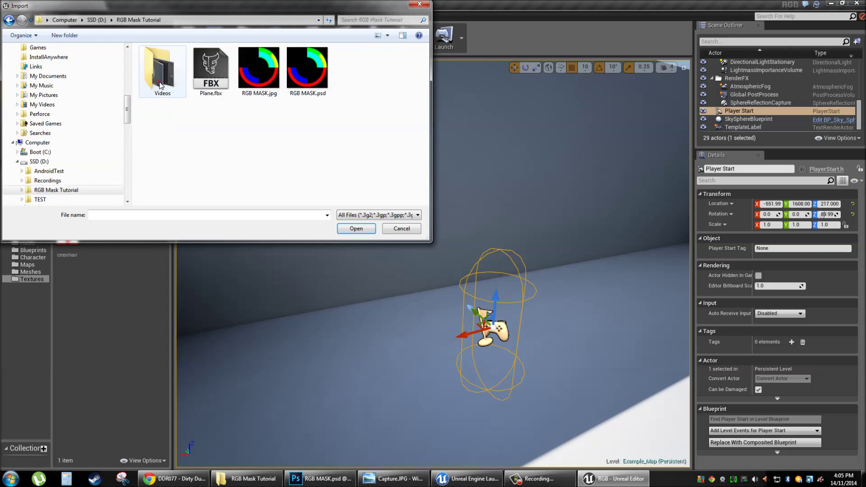
pyautogui.doubleClick(258, 72)
# Create a new folder named Materials under Game
pyautogui.click(127, 262)
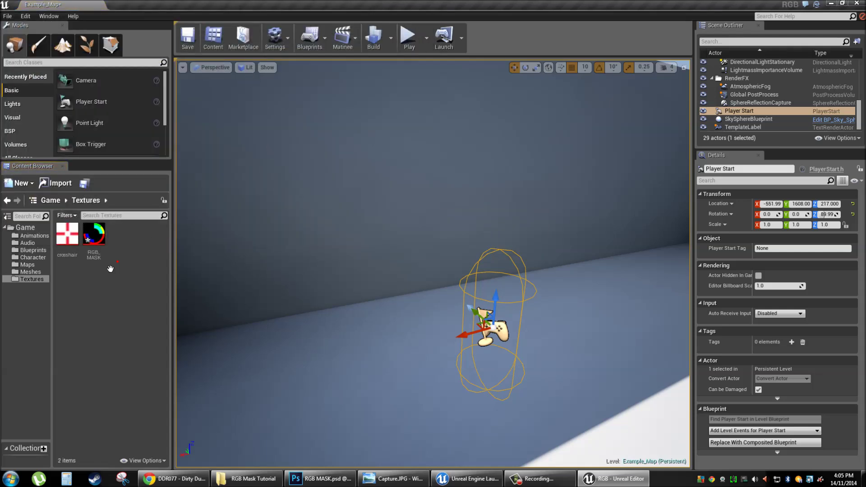
pyautogui.click(28, 228)
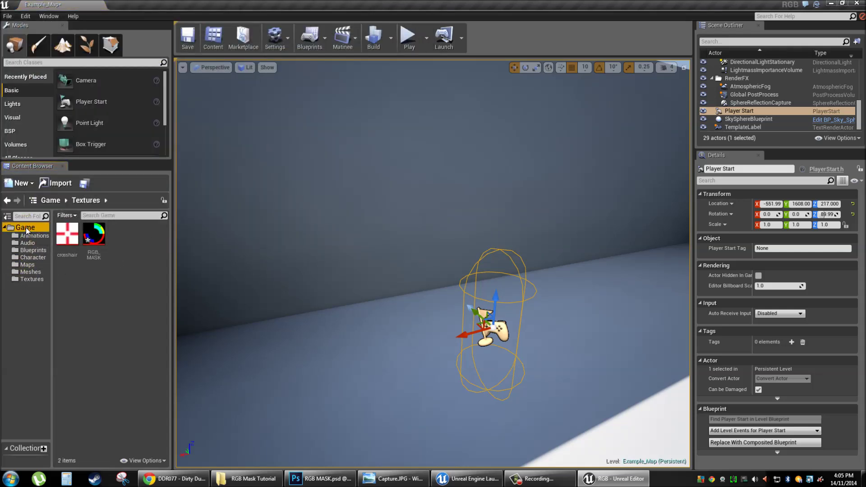
pyautogui.rightClick(33, 229)
pyautogui.click(49, 235)
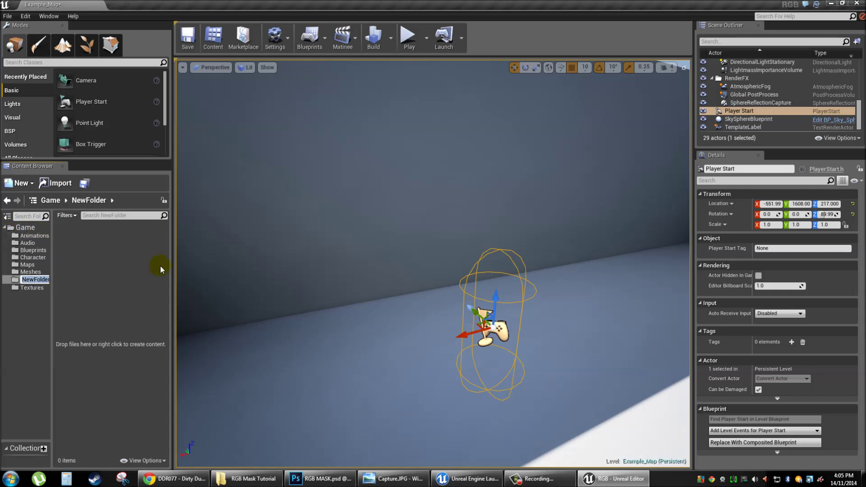
pyautogui.write('Materials')
pyautogui.press('Return')
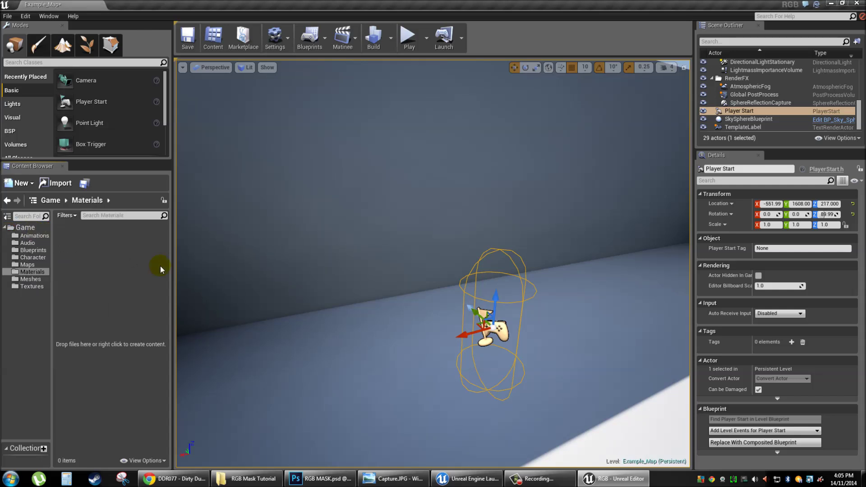
# Create a new material named RGB inside the Materials folder
pyautogui.rightClick(105, 249)
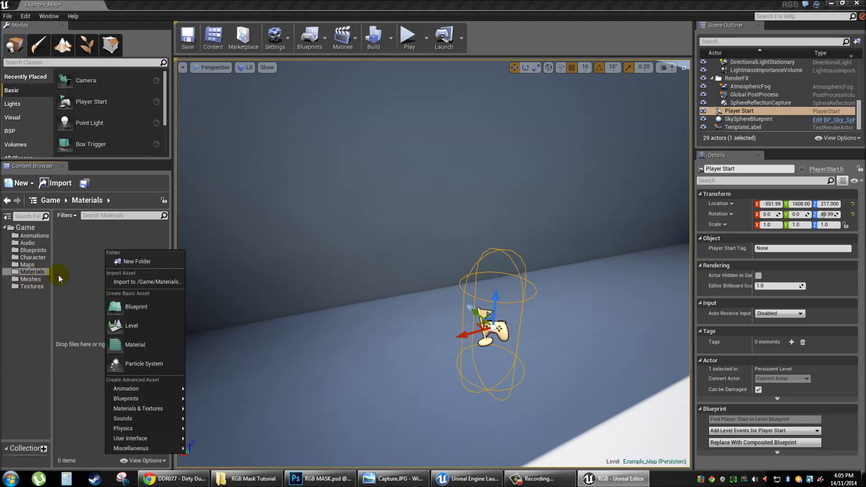
pyautogui.click(139, 347)
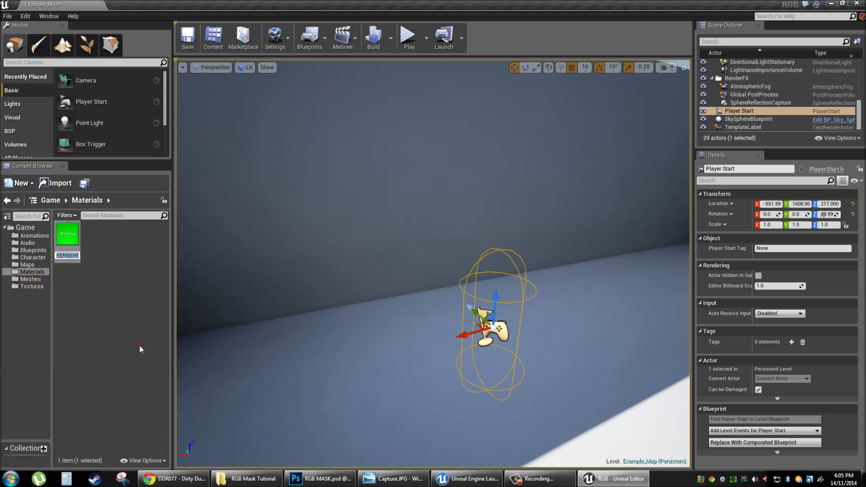
pyautogui.write('RGB')
pyautogui.press('Return')
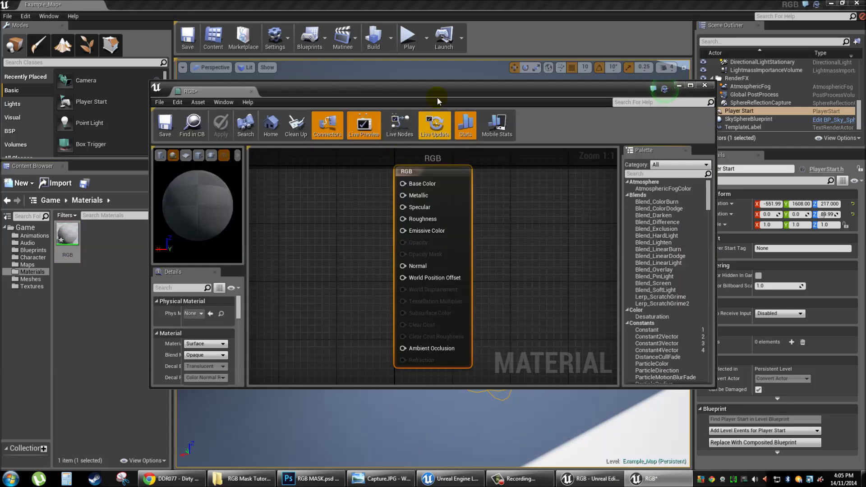
# Drag RGB_MASK into the maximized RGB material graph as a Texture Sample node, placed left
pyautogui.moveTo(434, 93); pyautogui.dragTo(512, 80)
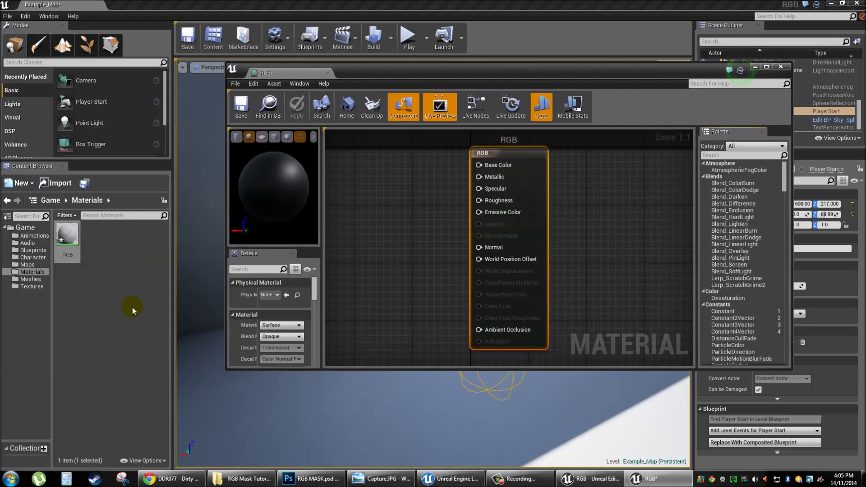
pyautogui.click(33, 289)
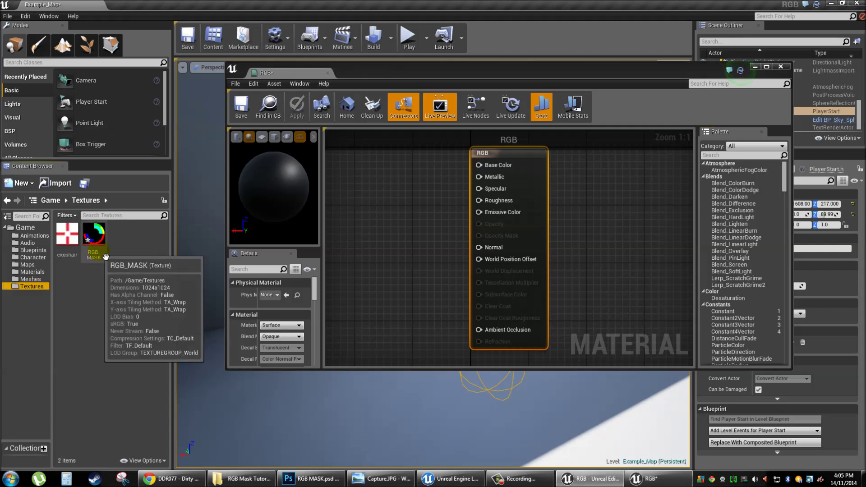
pyautogui.moveTo(103, 244); pyautogui.dragTo(377, 189)
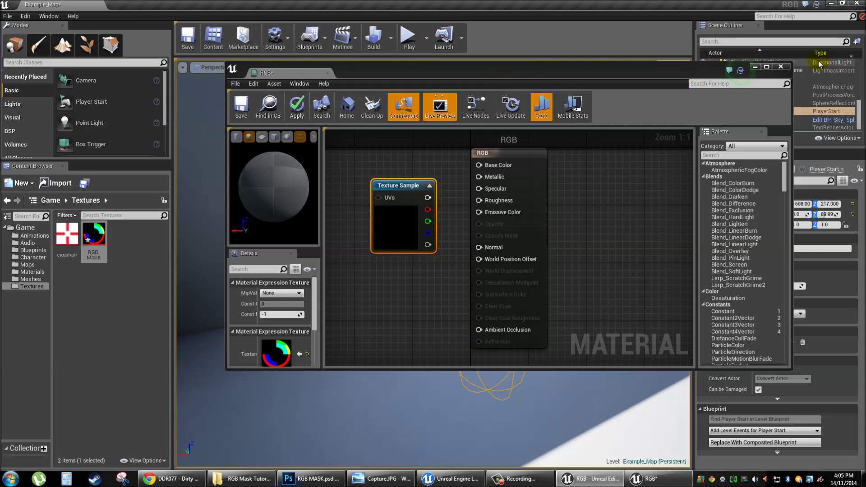
pyautogui.click(767, 67)
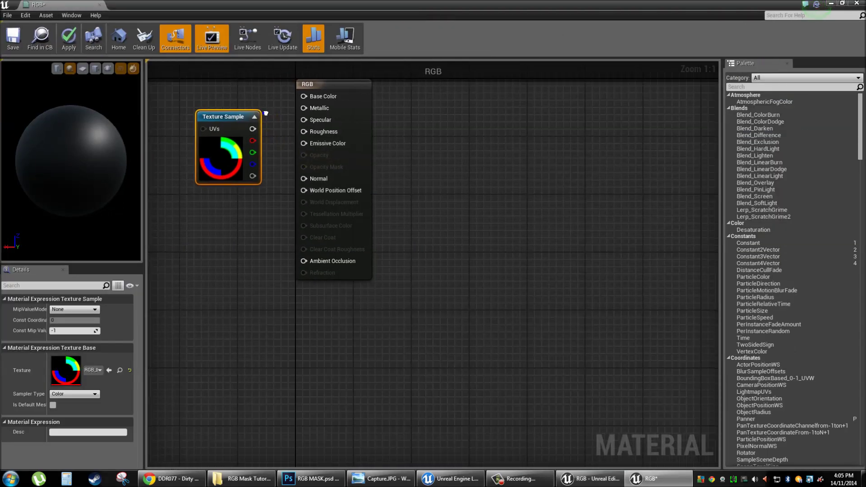
pyautogui.moveTo(263, 113); pyautogui.dragTo(542, 202, button='right')
pyautogui.moveTo(493, 204); pyautogui.dragTo(347, 172)
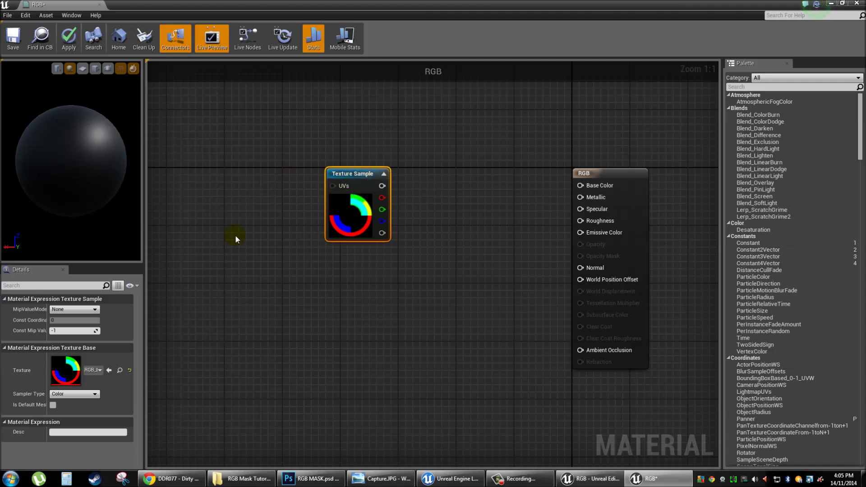
# Set the RGB material to Additive blend, Unlit shading and Two Sided, previewed on a plane
pyautogui.click(263, 229)
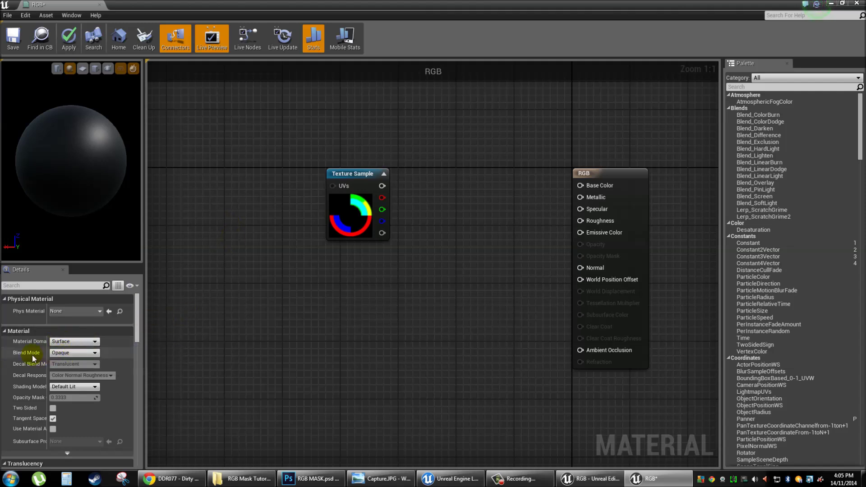
pyautogui.click(62, 353)
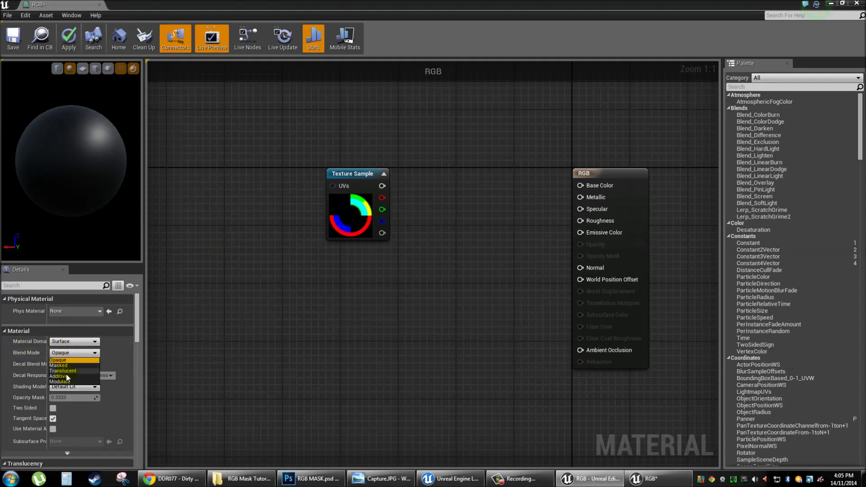
pyautogui.click(66, 377)
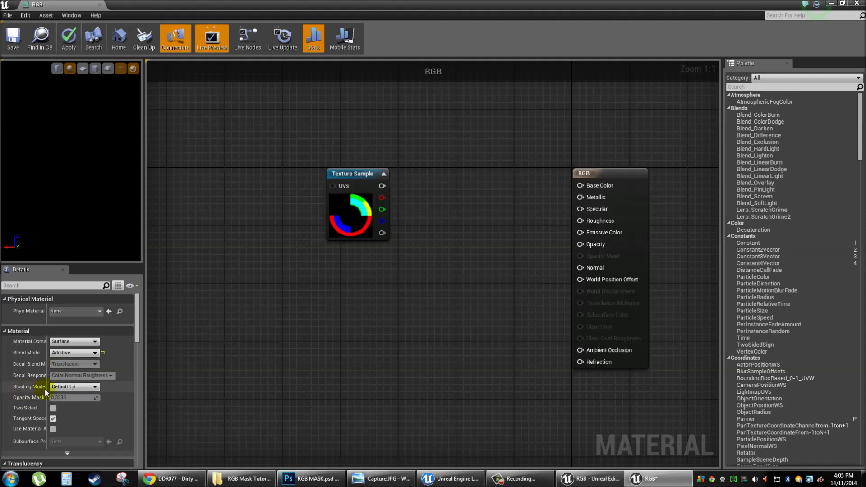
pyautogui.click(67, 386)
pyautogui.click(59, 395)
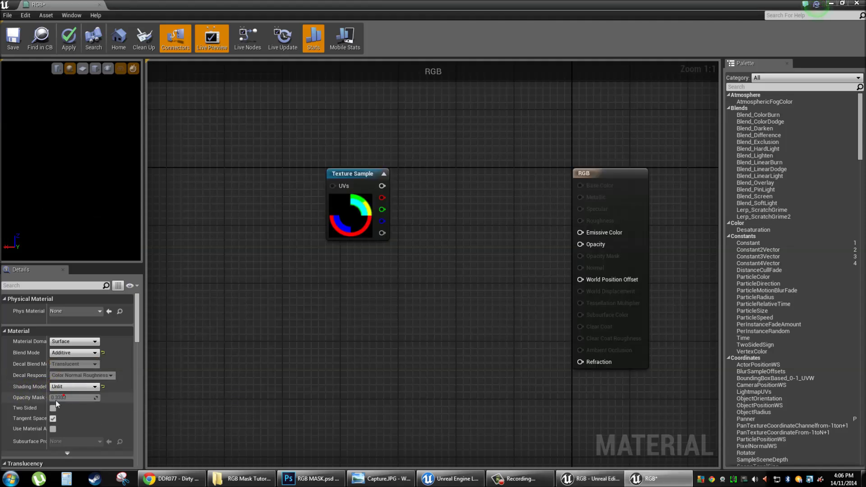
pyautogui.click(28, 409)
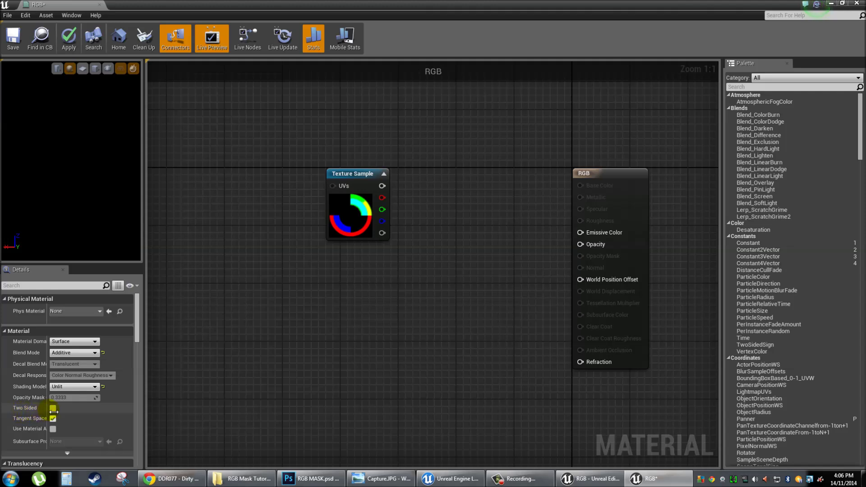
pyautogui.click(53, 409)
pyautogui.moveTo(282, 281); pyautogui.dragTo(265, 260, button='right')
pyautogui.click(80, 72)
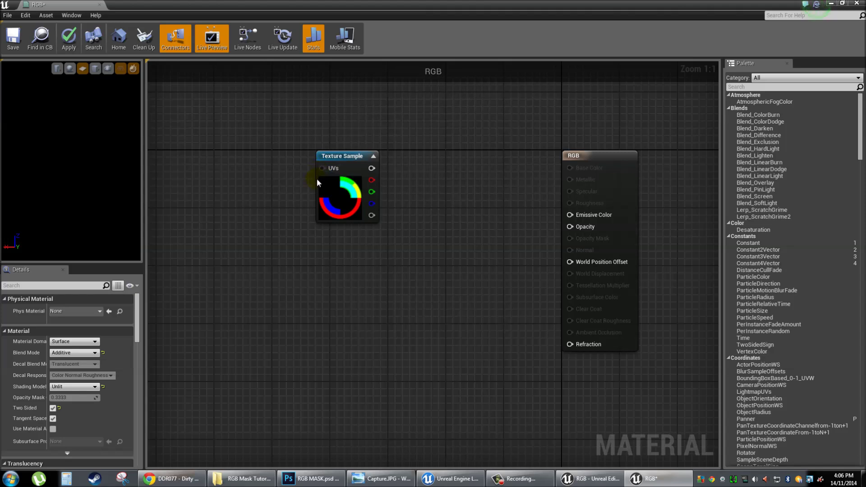
# Add a Rotator node feeding the Texture Sample's UVs
pyautogui.moveTo(328, 176); pyautogui.dragTo(248, 160)
pyautogui.write('roat')
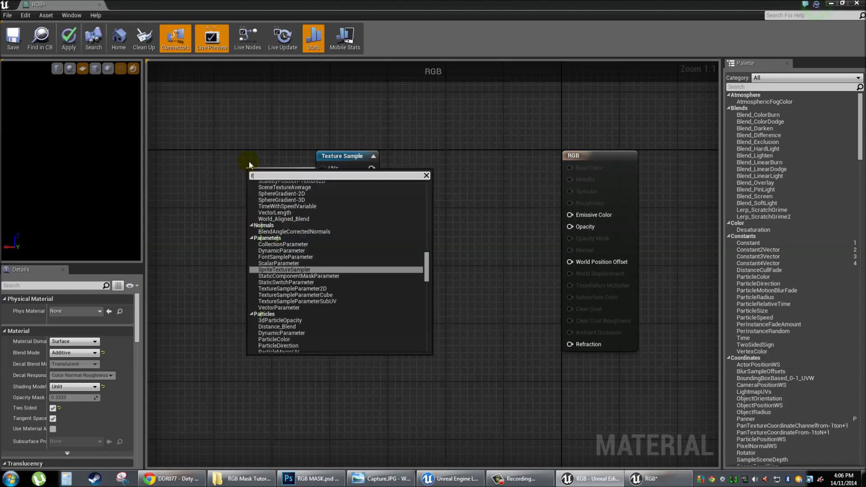
pyautogui.press('BackSpace')
pyautogui.press('BackSpace')
pyautogui.write('ta')
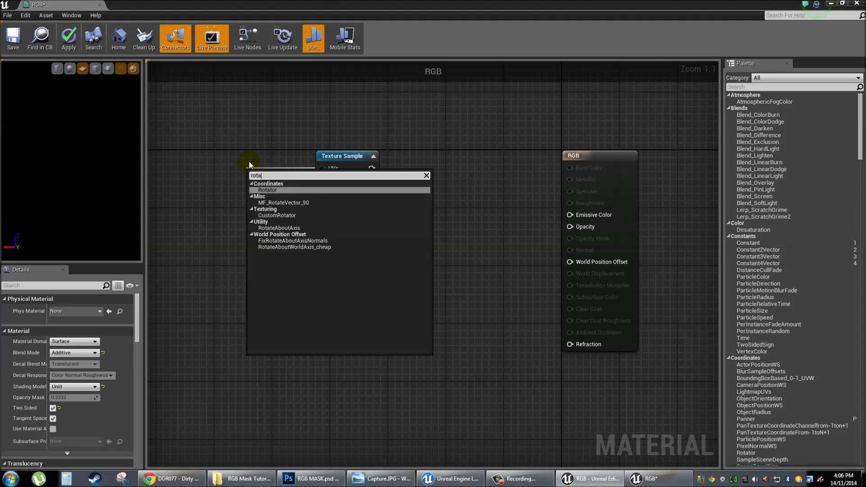
pyautogui.press('Return')
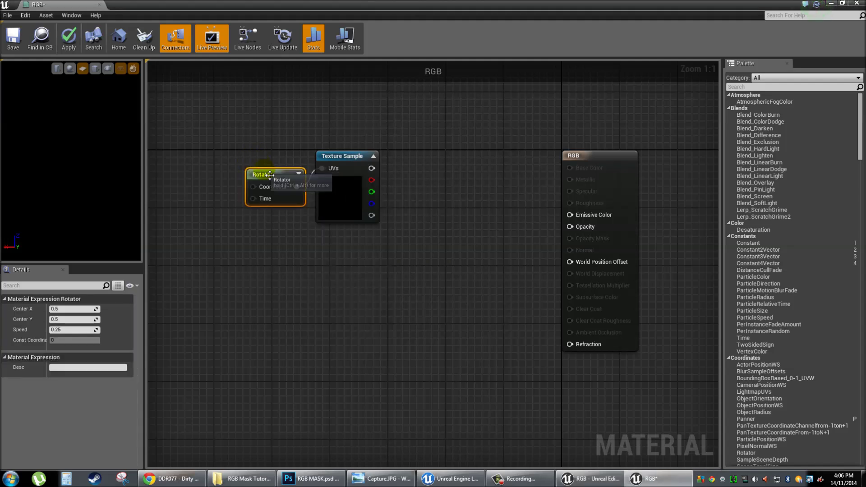
pyautogui.moveTo(257, 187); pyautogui.dragTo(228, 165)
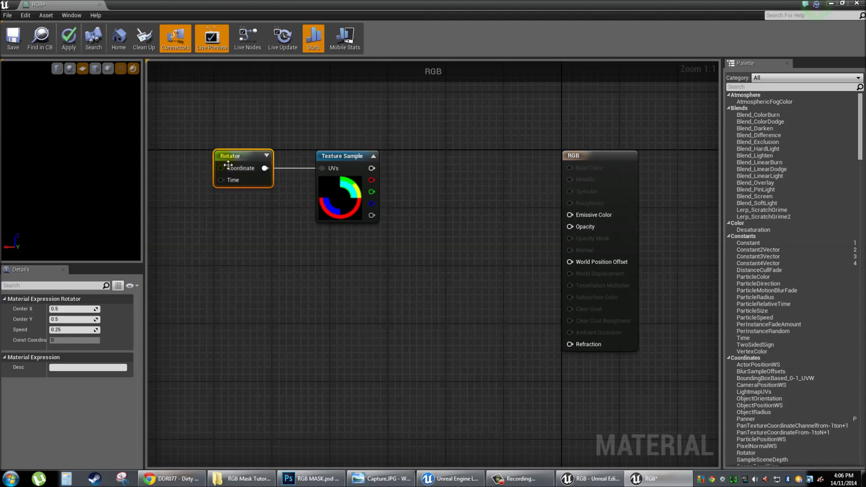
# Duplicate the Rotator–Texture Sample pair twice, stacking the copies below the original
pyautogui.moveTo(174, 117); pyautogui.dragTo(421, 248)
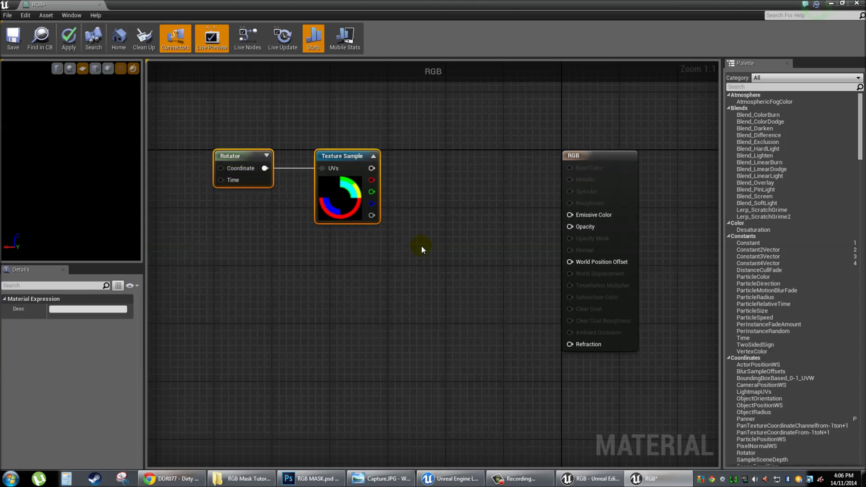
pyautogui.hotkey('ctrl', 'c')
pyautogui.hotkey('ctrl', 'v')
pyautogui.moveTo(505, 244); pyautogui.dragTo(362, 256)
pyautogui.hotkey('ctrl', 'v')
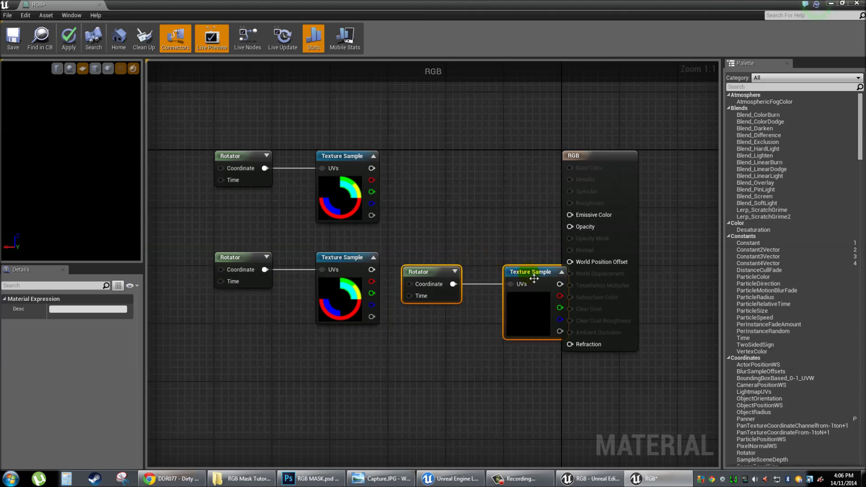
pyautogui.moveTo(519, 271); pyautogui.dragTo(390, 340)
pyautogui.moveTo(348, 365); pyautogui.dragTo(336, 362)
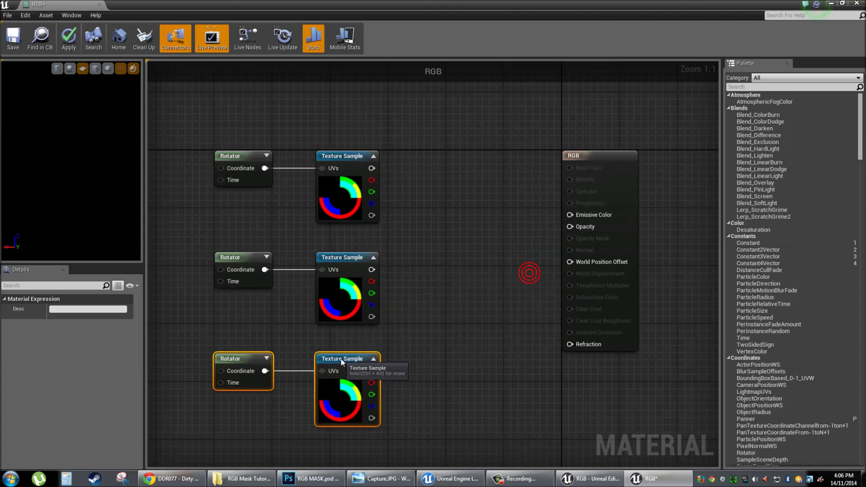
pyautogui.click(442, 284)
pyautogui.moveTo(442, 283); pyautogui.dragTo(431, 277, button='right')
pyautogui.moveTo(447, 241); pyautogui.dragTo(405, 253, button='right')
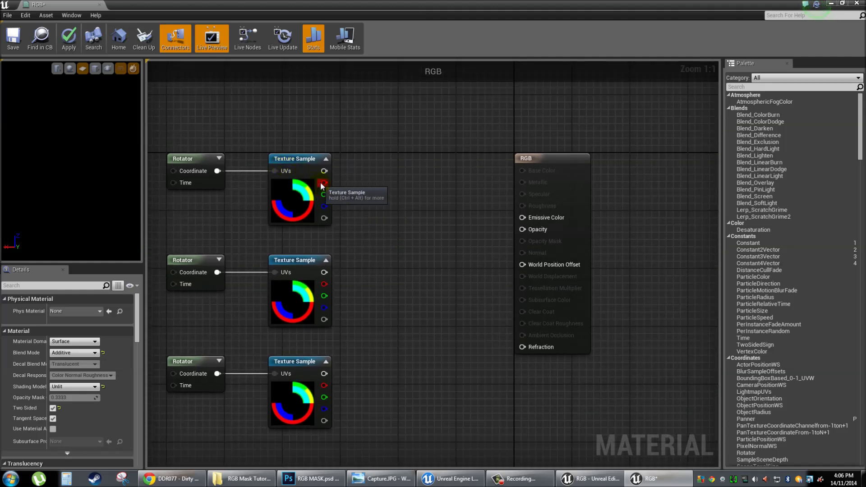
# Create an Add node on the texture samples' red channel output
pyautogui.moveTo(401, 200); pyautogui.dragTo(402, 201)
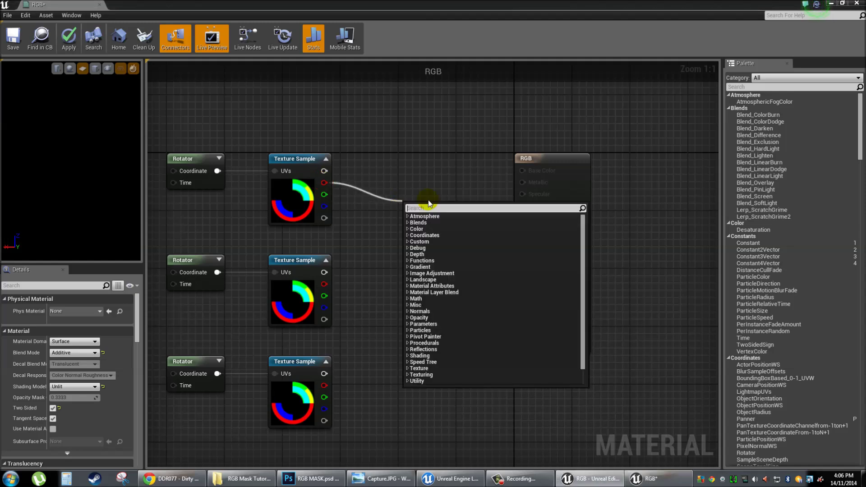
pyautogui.write('add')
pyautogui.press('Return')
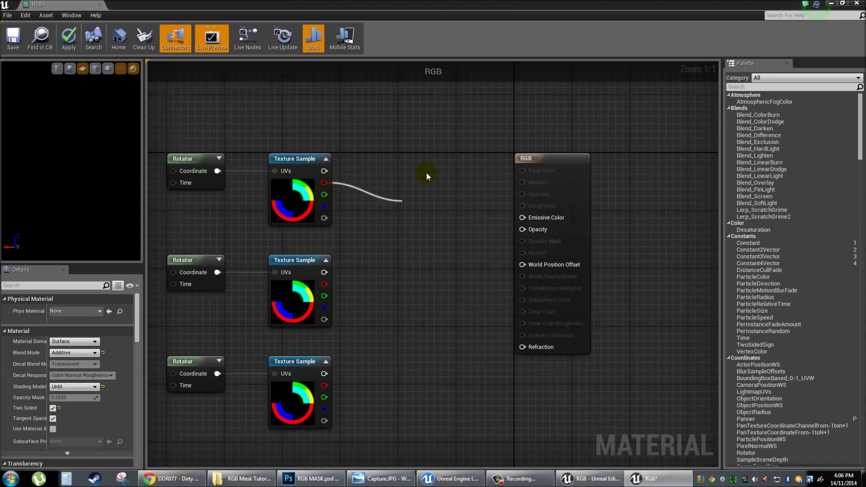
pyautogui.moveTo(420, 207); pyautogui.dragTo(323, 296)
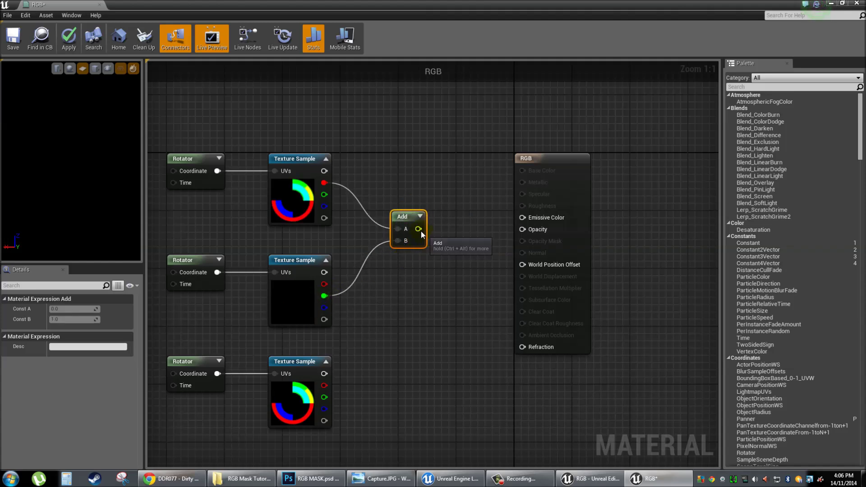
# Add a second Add node fed by the first and wire the blue channel into it
pyautogui.moveTo(450, 264); pyautogui.dragTo(456, 283)
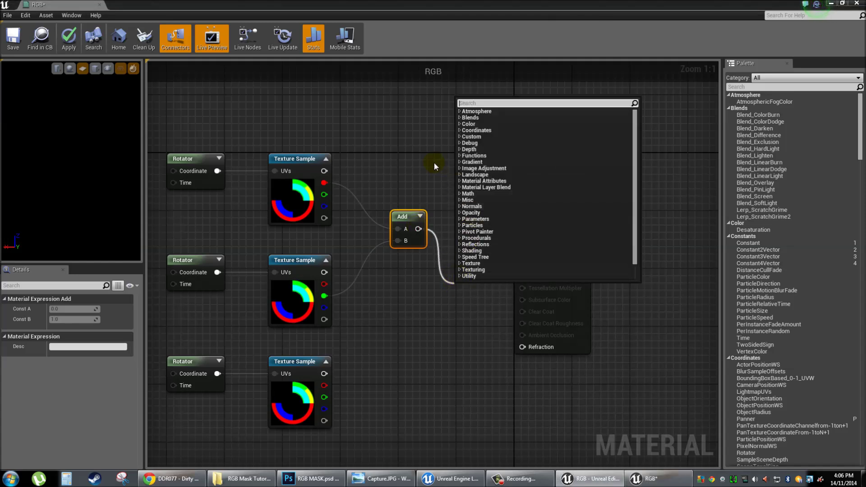
pyautogui.write('add')
pyautogui.press('Return')
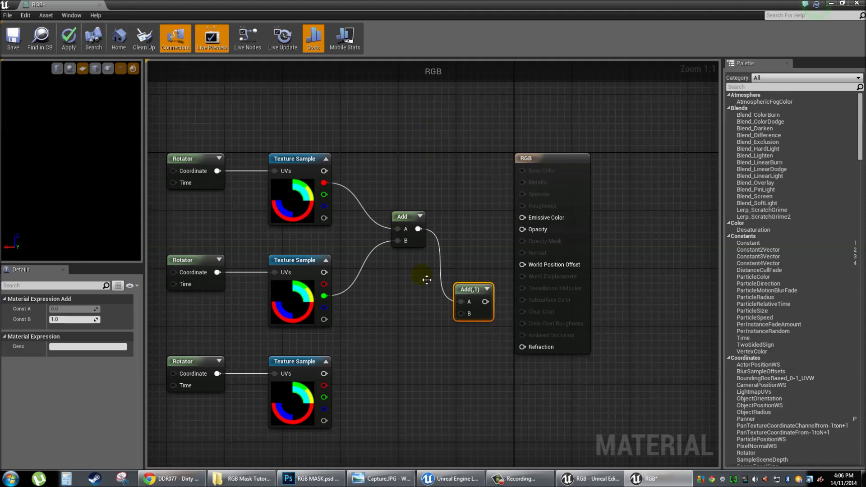
pyautogui.moveTo(464, 315); pyautogui.dragTo(322, 409)
pyautogui.moveTo(478, 303); pyautogui.dragTo(522, 218)
pyautogui.moveTo(441, 157); pyautogui.dragTo(489, 158, button='right')
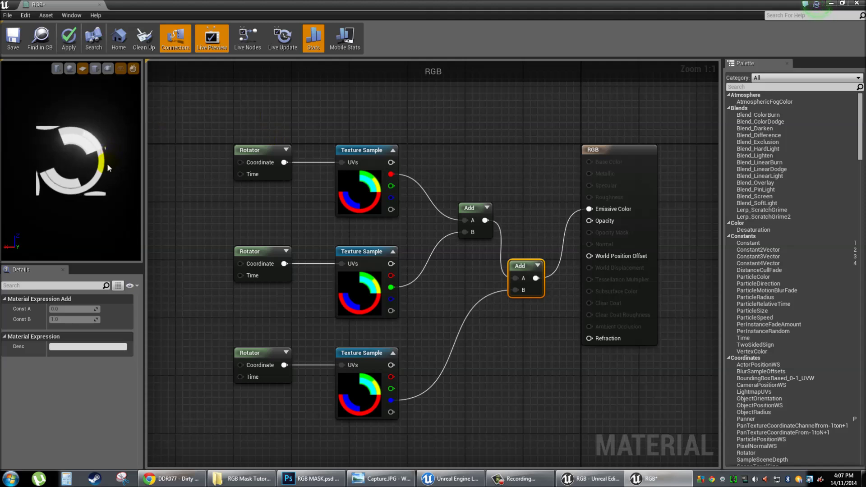
# Zoom the preview, close the RGB material editor and go to the Textures folder
pyautogui.scroll(3, 82, 166)
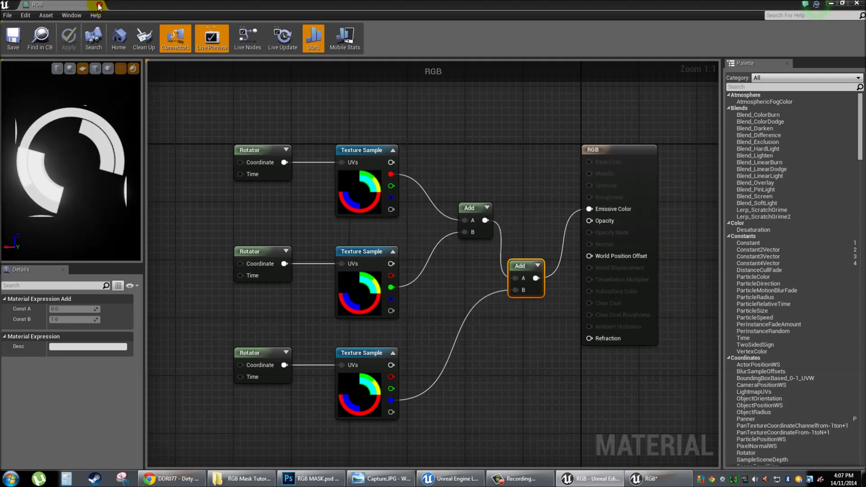
pyautogui.hotkey('alt', 'F4')
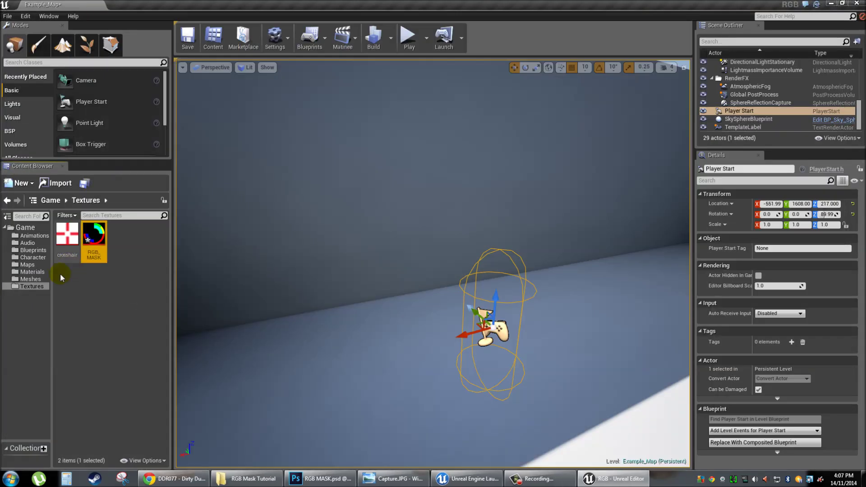
pyautogui.click(36, 287)
# Set RGB_MASK's X-axis and Y-axis Tiling Method to Clamp, save it, and open Materials
pyautogui.click(94, 242)
pyautogui.doubleClick(93, 242)
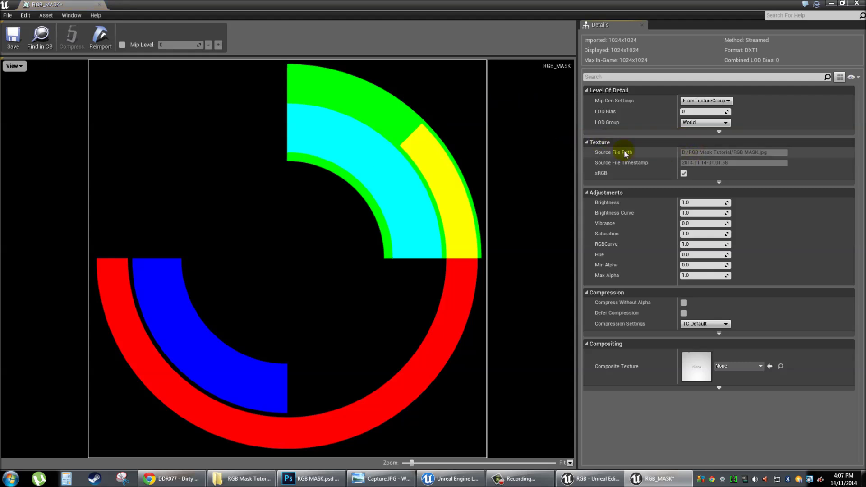
pyautogui.click(719, 183)
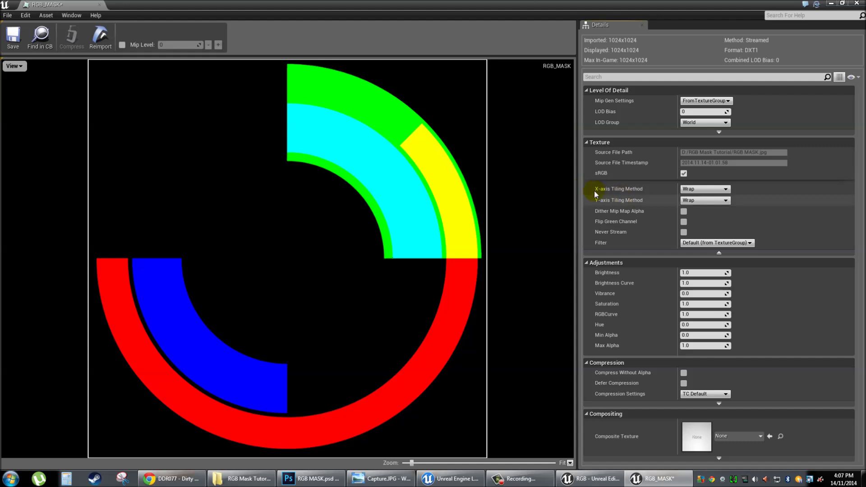
pyautogui.click(694, 189)
pyautogui.click(688, 202)
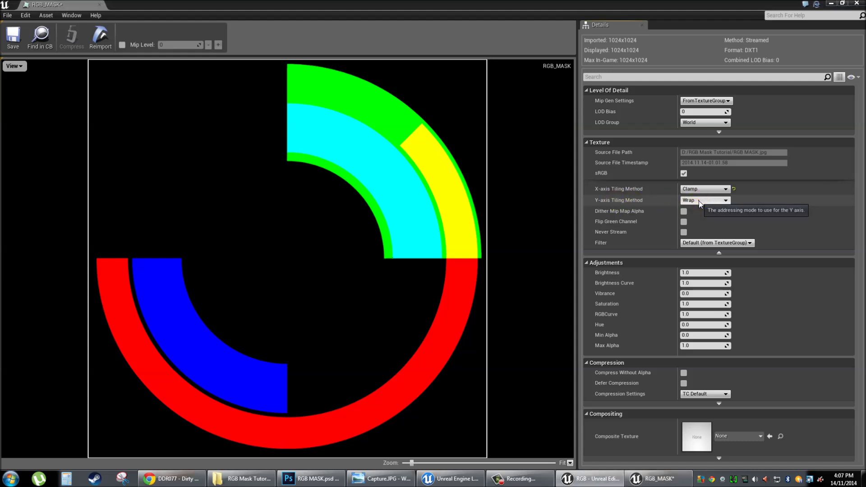
pyautogui.click(699, 202)
pyautogui.click(689, 212)
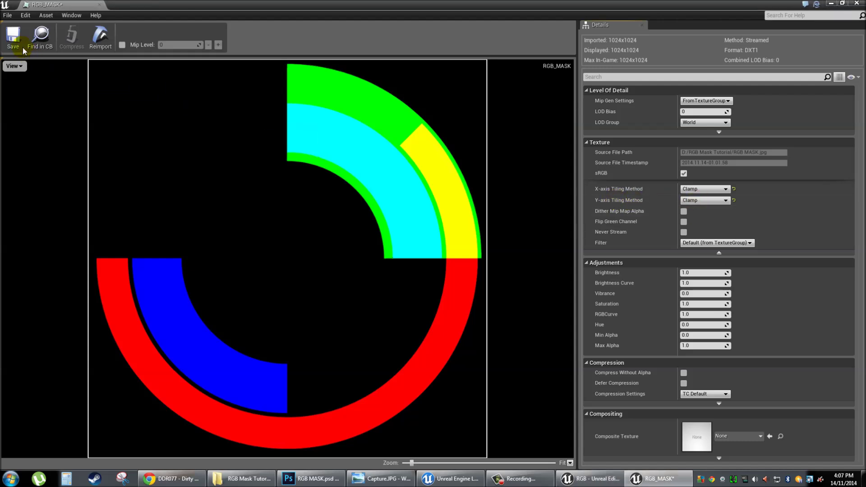
pyautogui.click(14, 37)
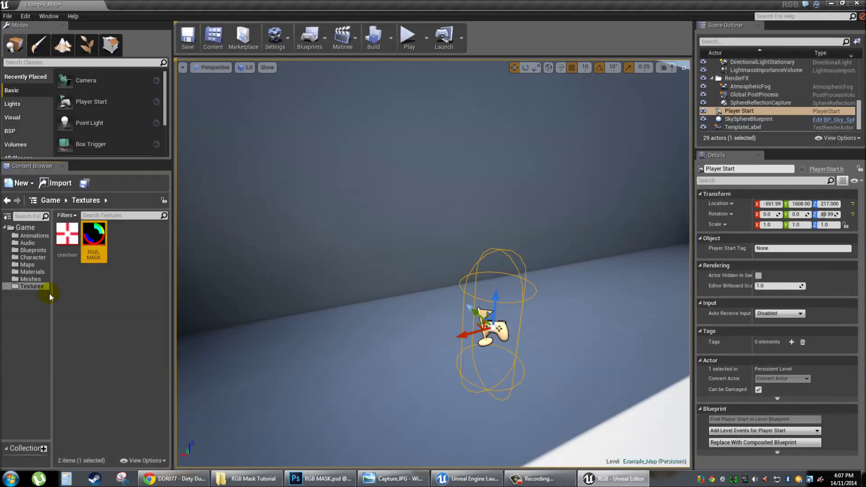
pyautogui.click(33, 272)
# Reopen the RGB material and switch its preview to a zoomed-in plane
pyautogui.doubleClick(68, 234)
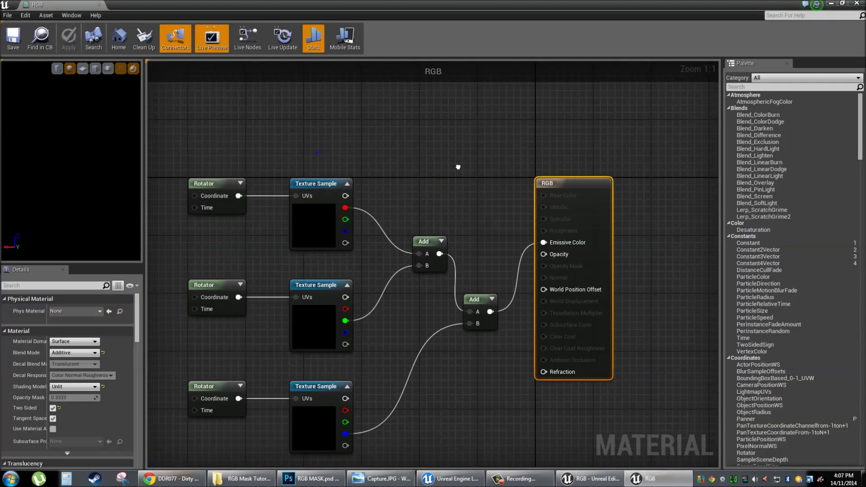
pyautogui.moveTo(459, 166); pyautogui.dragTo(528, 146, button='right')
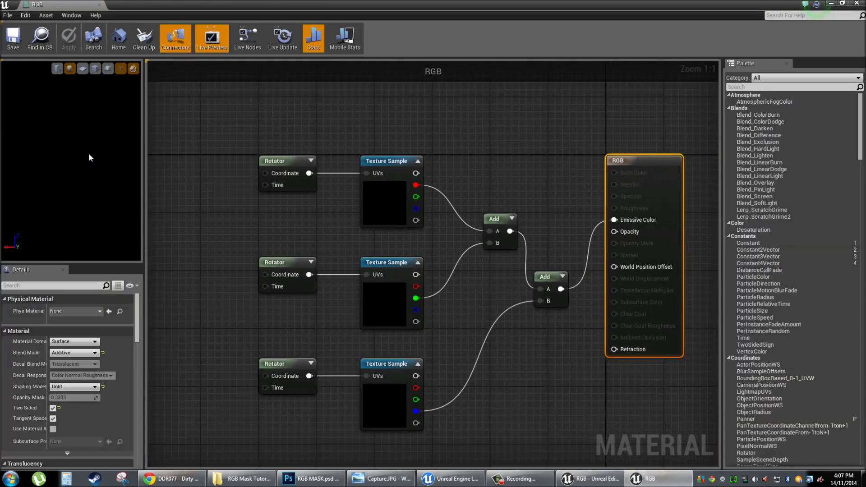
pyautogui.click(82, 68)
pyautogui.scroll(3, 90, 141)
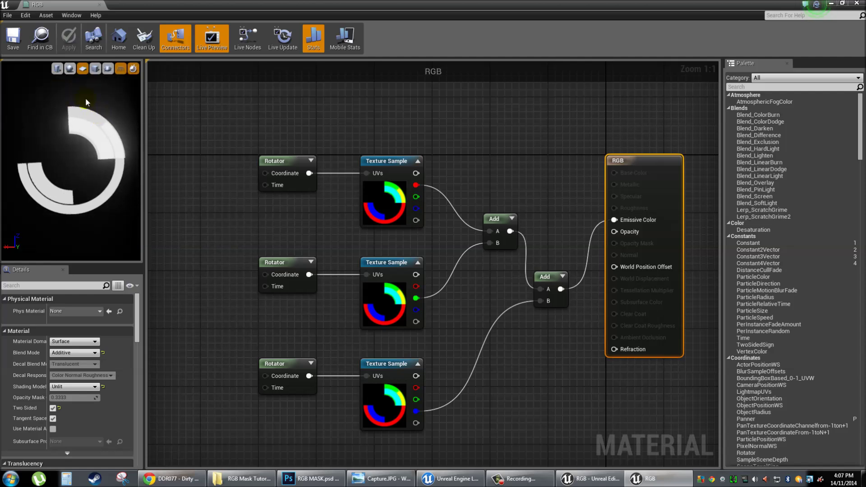
pyautogui.moveTo(255, 125); pyautogui.dragTo(238, 120, button='right')
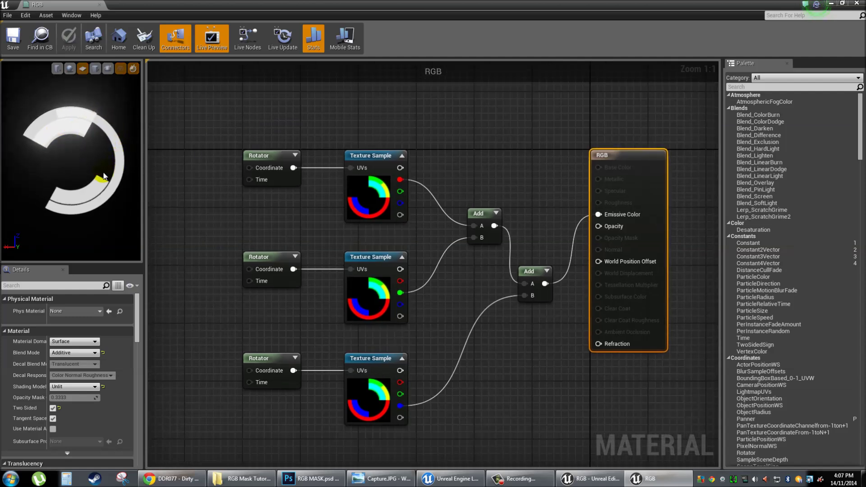
# Change the middle Rotator's Speed and set the bottom Rotator's Speed to 0.6
pyautogui.click(283, 263)
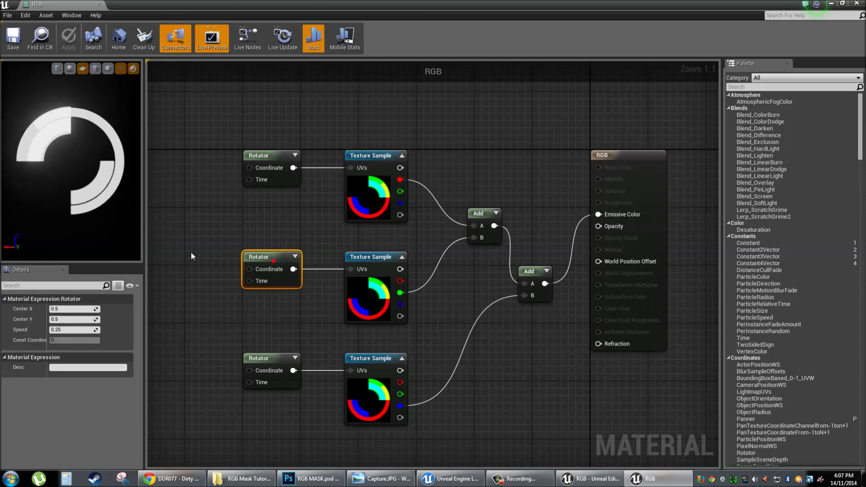
pyautogui.click(56, 329)
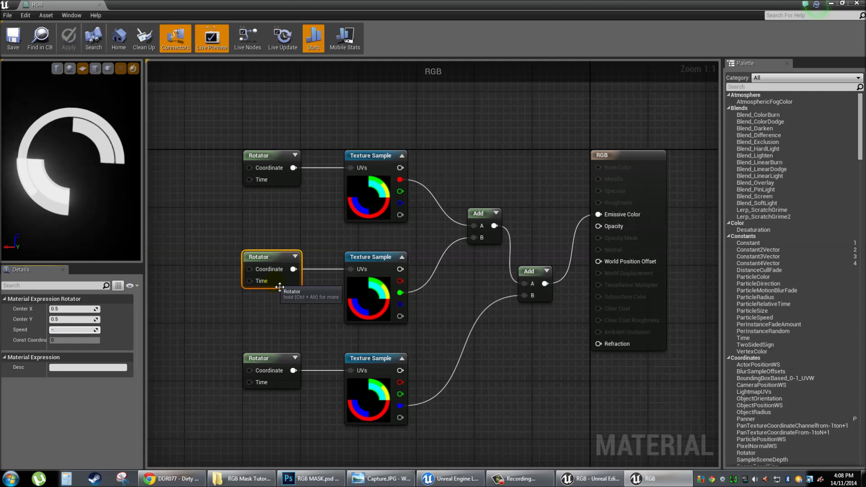
pyautogui.click(263, 355)
pyautogui.click(73, 329)
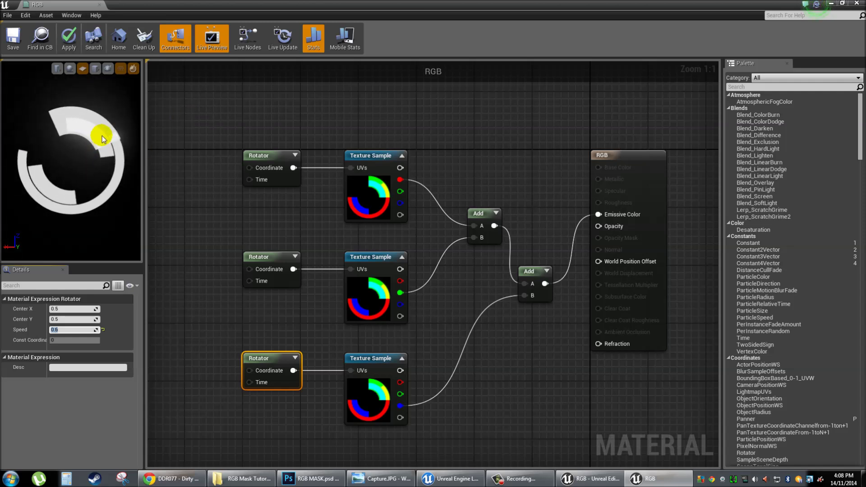
pyautogui.scroll(-1, 432, 115)
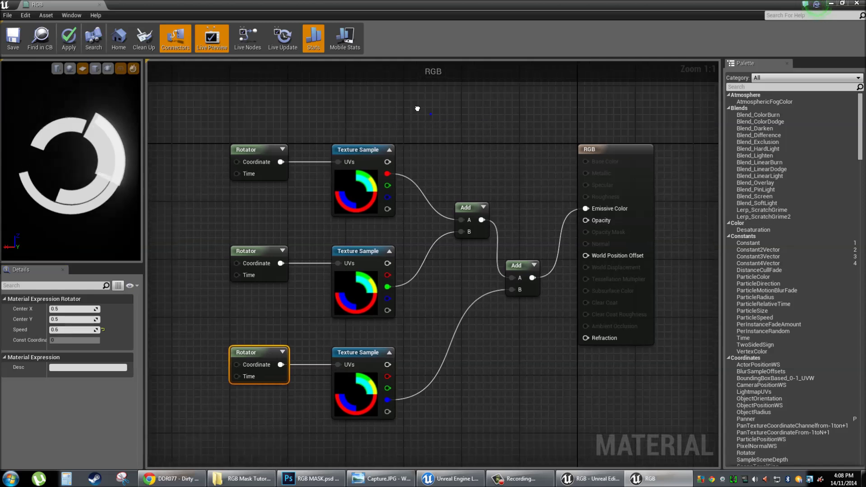
# Shift the node network left and add a Multiply node from the second Add's output
pyautogui.moveTo(220, 128); pyautogui.dragTo(552, 403)
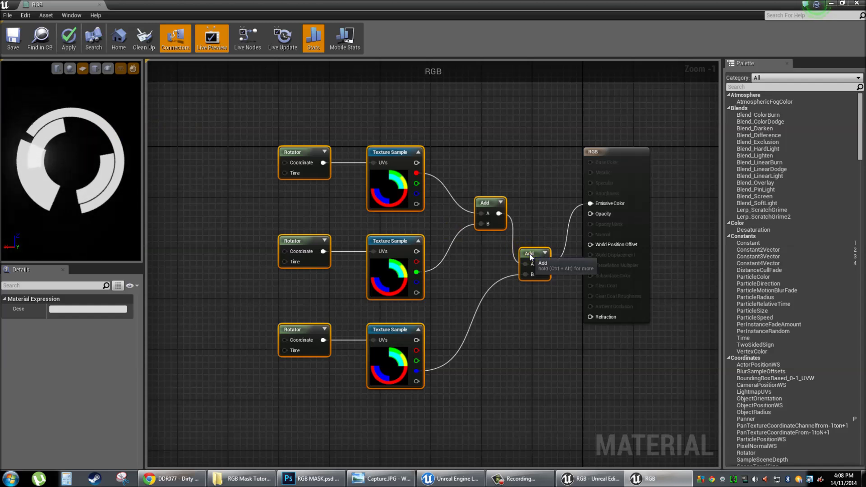
pyautogui.moveTo(528, 252); pyautogui.dragTo(441, 226)
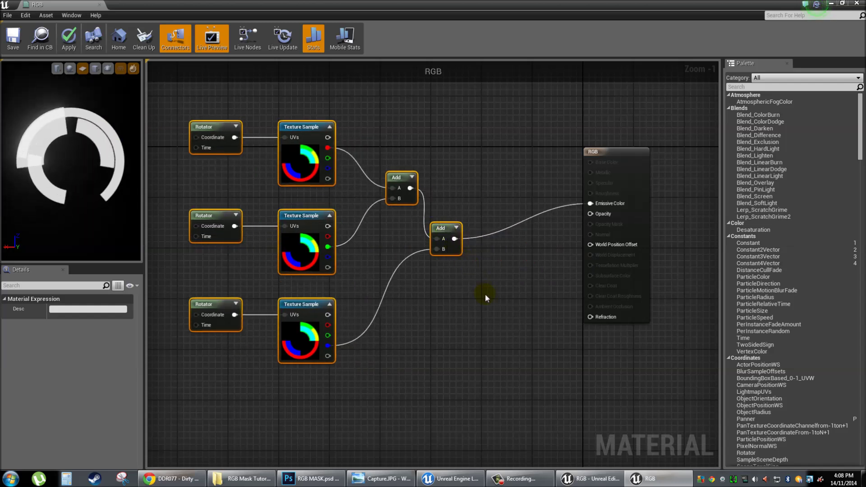
pyautogui.click(477, 266)
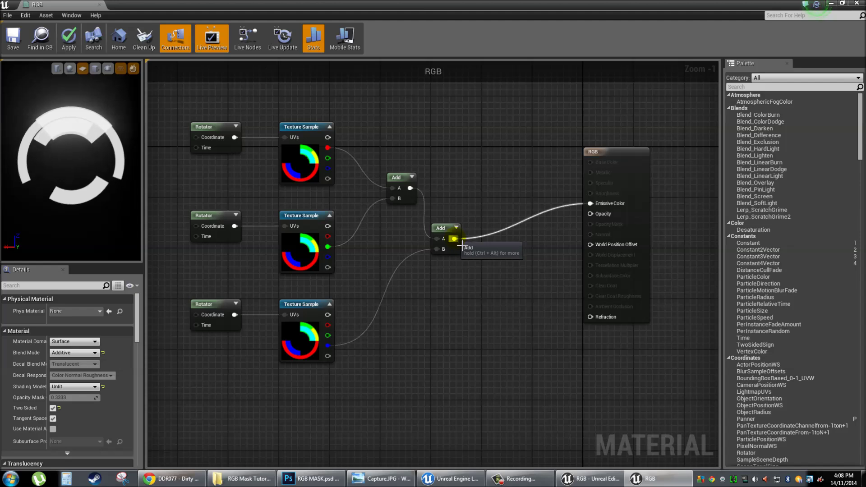
pyautogui.moveTo(454, 238); pyautogui.dragTo(523, 284)
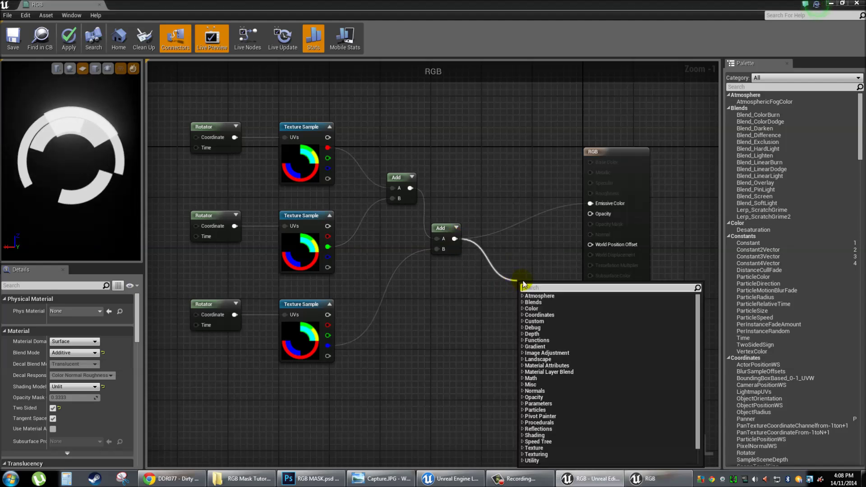
pyautogui.write('mult')
pyautogui.press('Return')
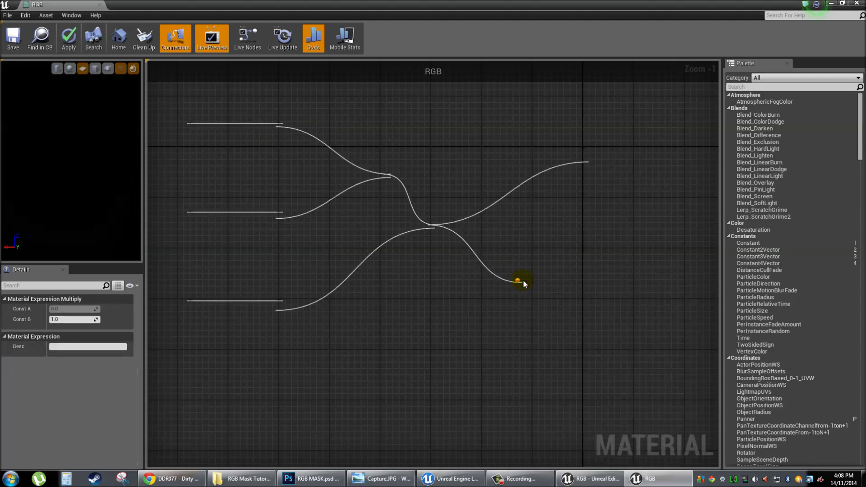
# Feed a Constant3Vector into the Multiply's B input and arrange both nodes near the output
pyautogui.moveTo(521, 307); pyautogui.dragTo(467, 323)
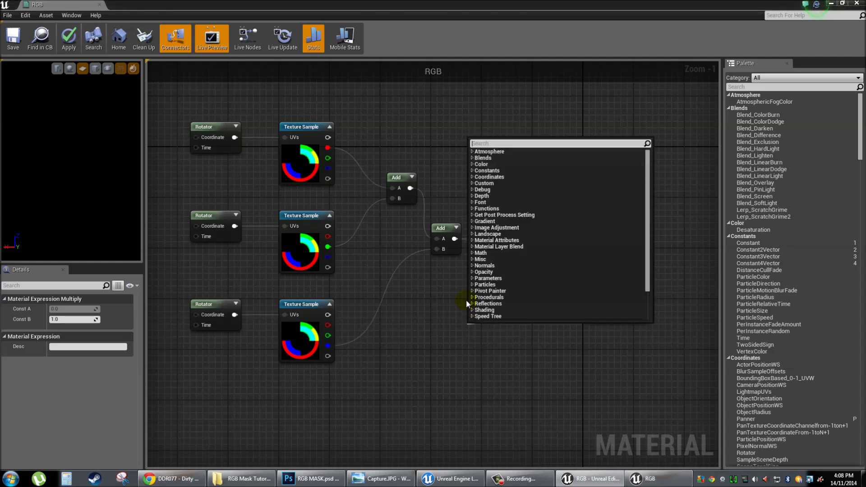
pyautogui.write('con')
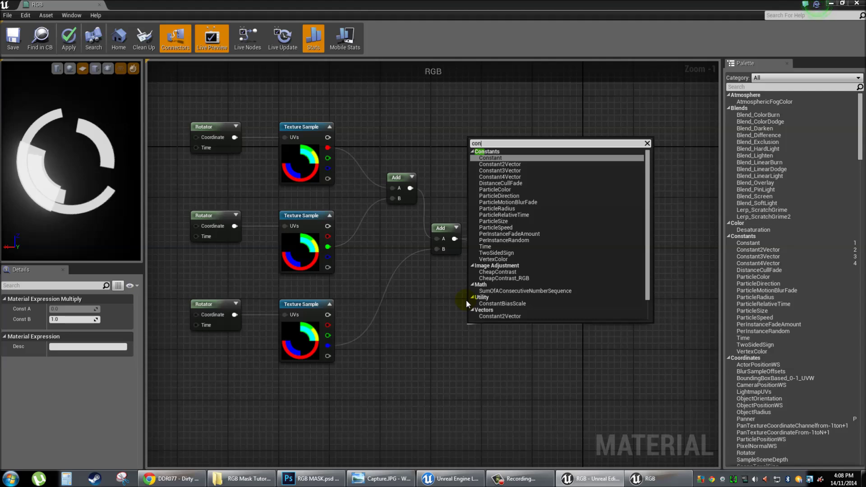
pyautogui.press('Down')
pyautogui.press('Down')
pyautogui.press('Return')
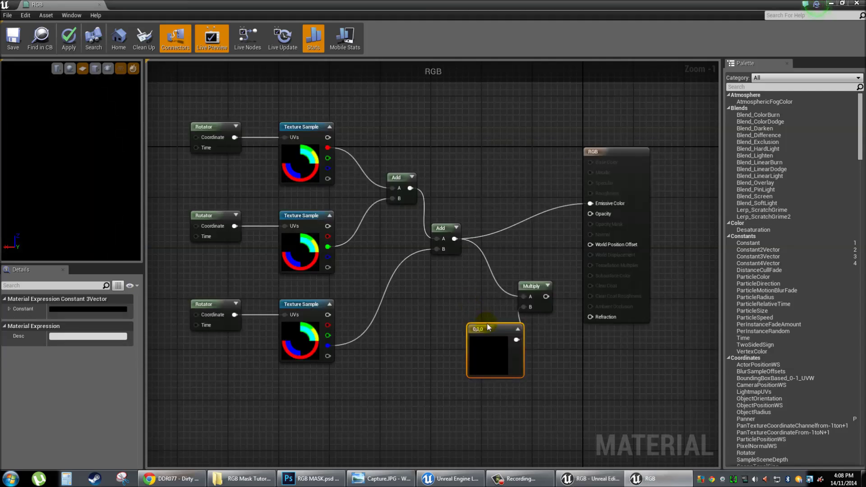
pyautogui.moveTo(493, 332); pyautogui.dragTo(460, 303)
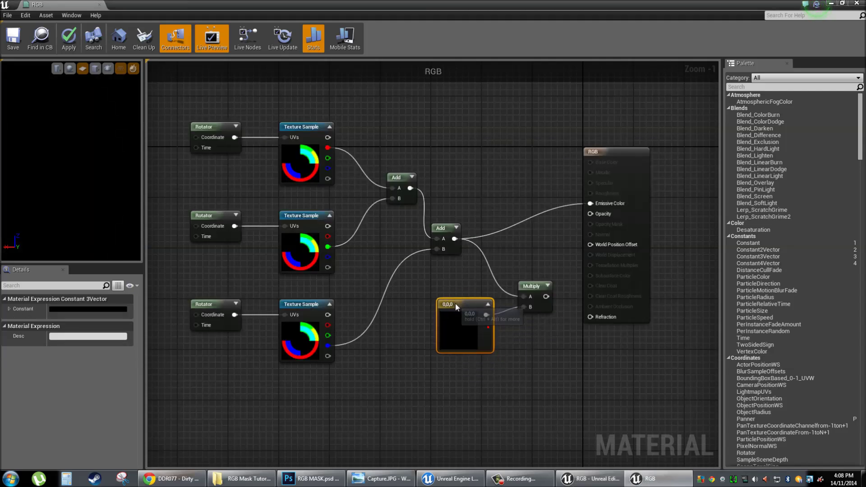
pyautogui.click(493, 303)
pyautogui.moveTo(536, 309); pyautogui.dragTo(592, 205)
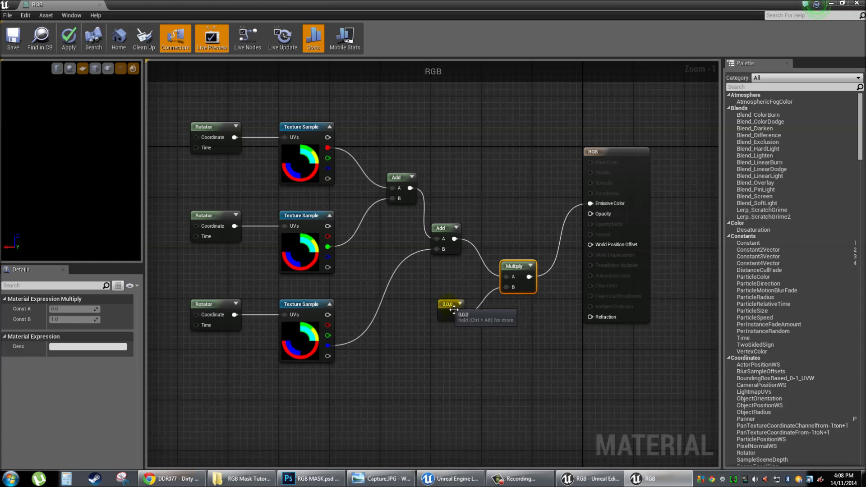
pyautogui.click(453, 310)
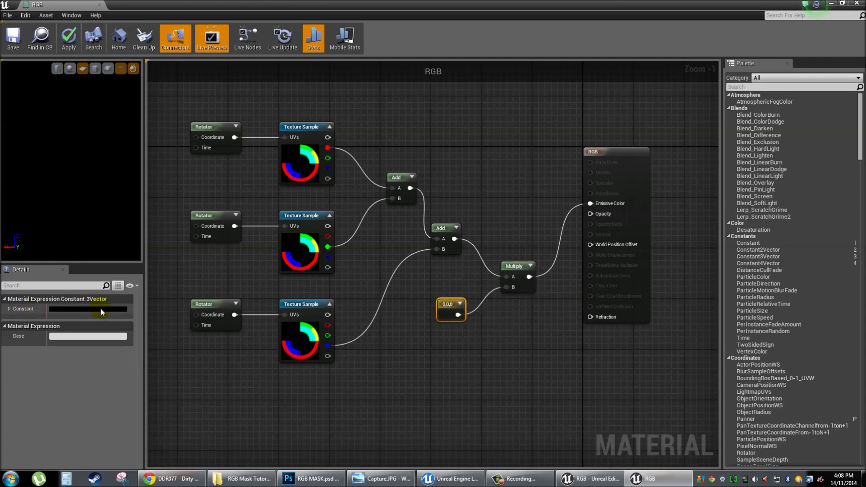
# Set the colour constant to light blue 0, 0.403, 0.55 and save the material
pyautogui.click(85, 310)
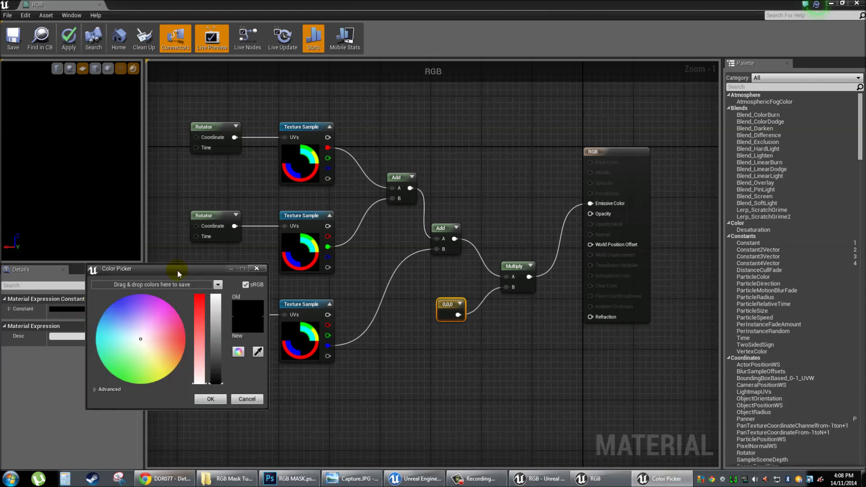
pyautogui.moveTo(177, 270); pyautogui.dragTo(325, 287)
pyautogui.click(385, 367)
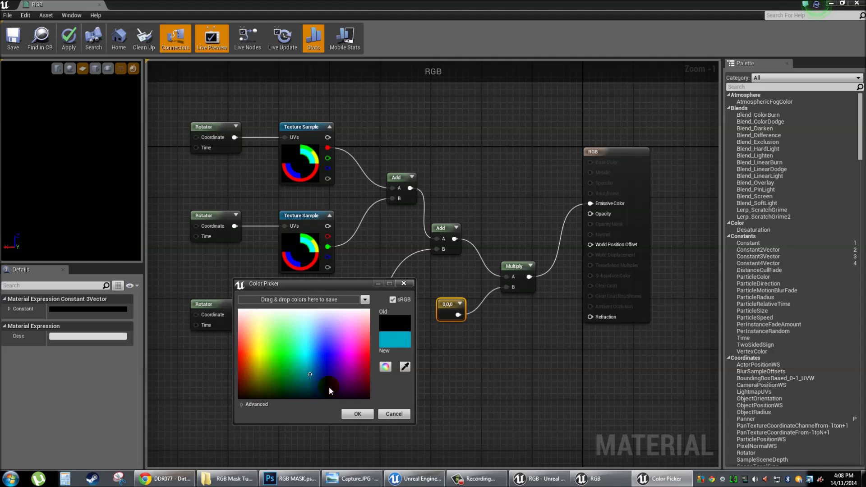
pyautogui.click(357, 413)
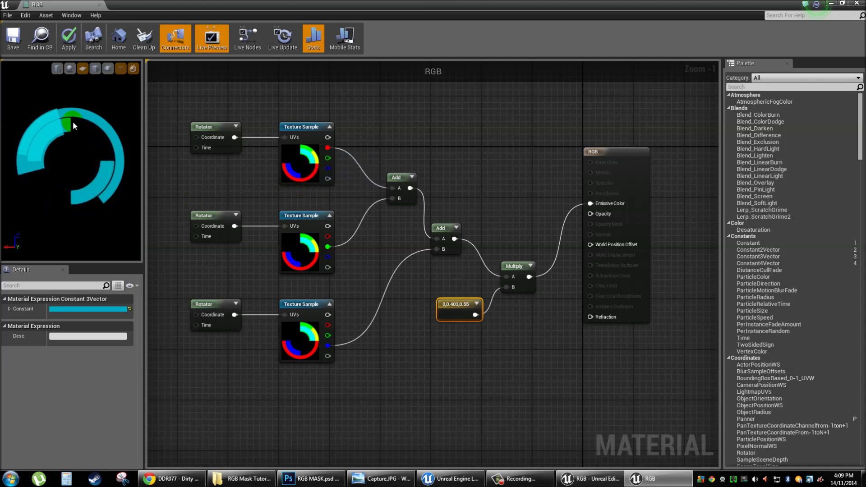
pyautogui.click(54, 121)
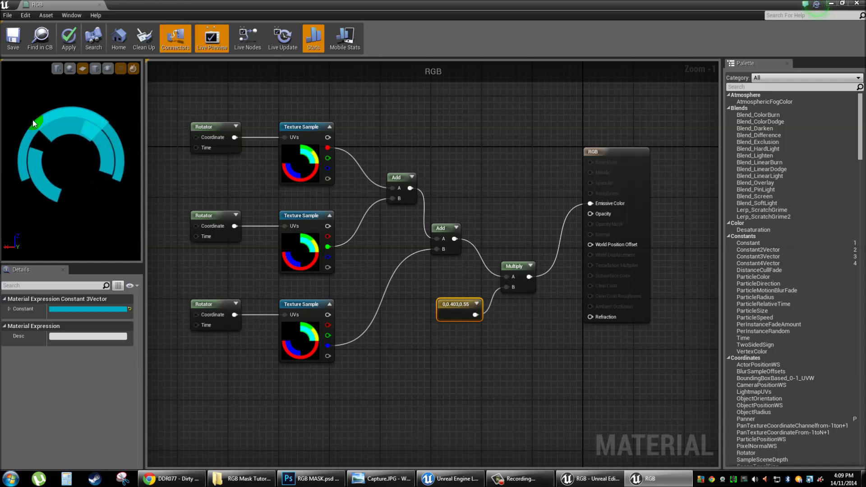
pyautogui.click(99, 141)
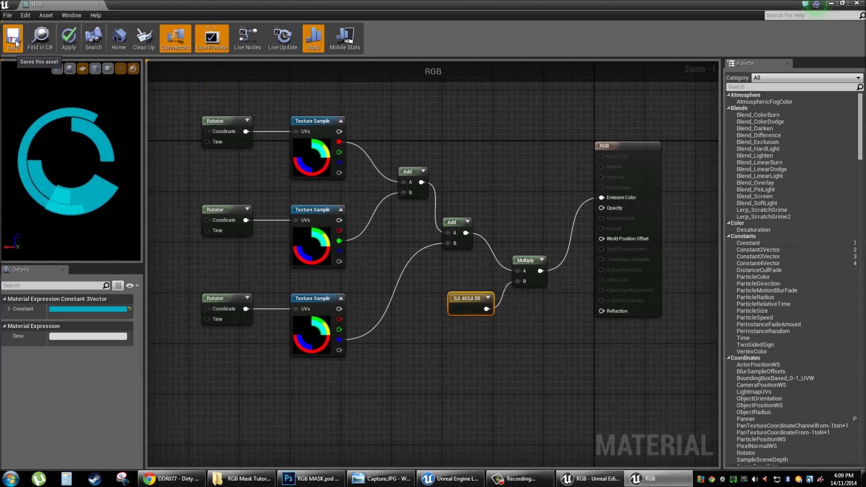
# Save and close the RGB material, then import Plane.fbx into the Meshes folder
pyautogui.click(96, 5)
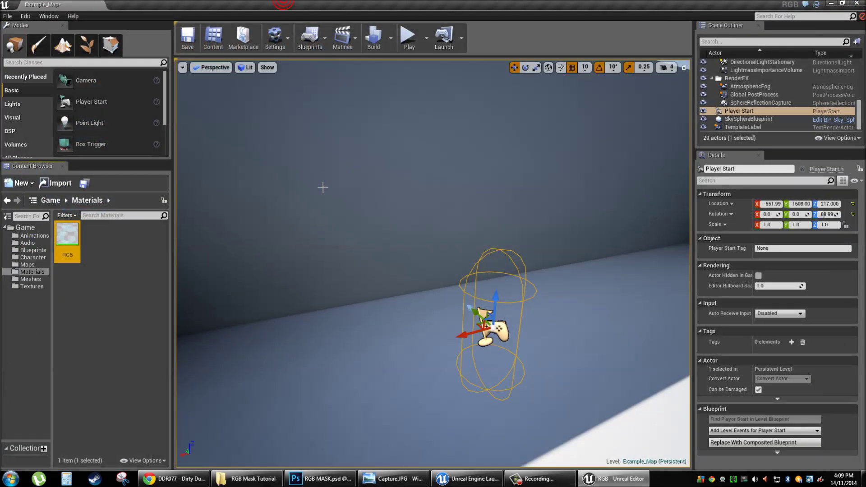
pyautogui.moveTo(212, 234); pyautogui.dragTo(287, 211)
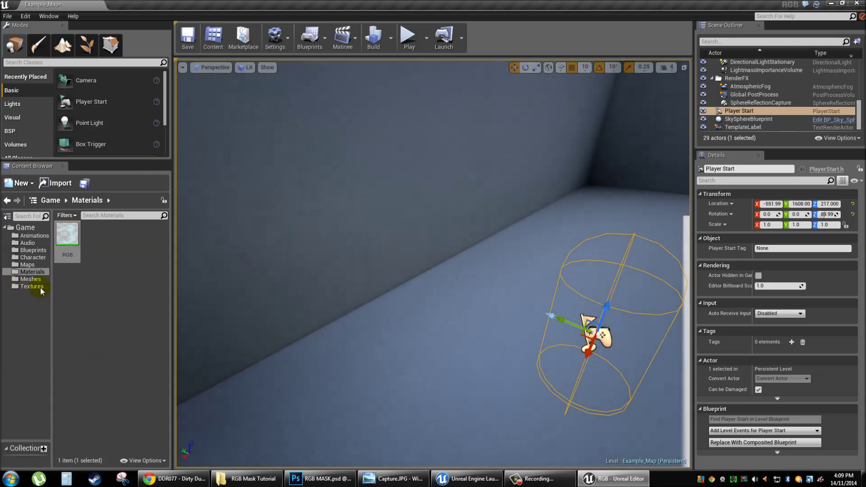
pyautogui.click(38, 279)
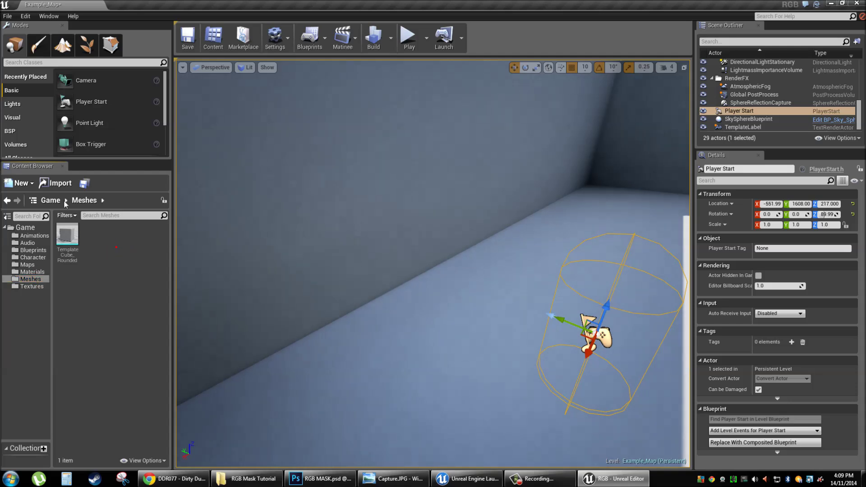
pyautogui.click(54, 183)
pyautogui.click(224, 77)
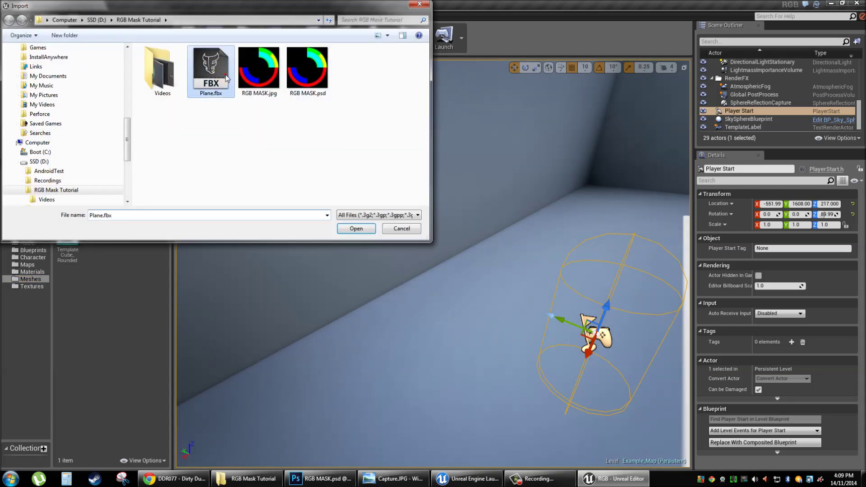
pyautogui.doubleClick(226, 77)
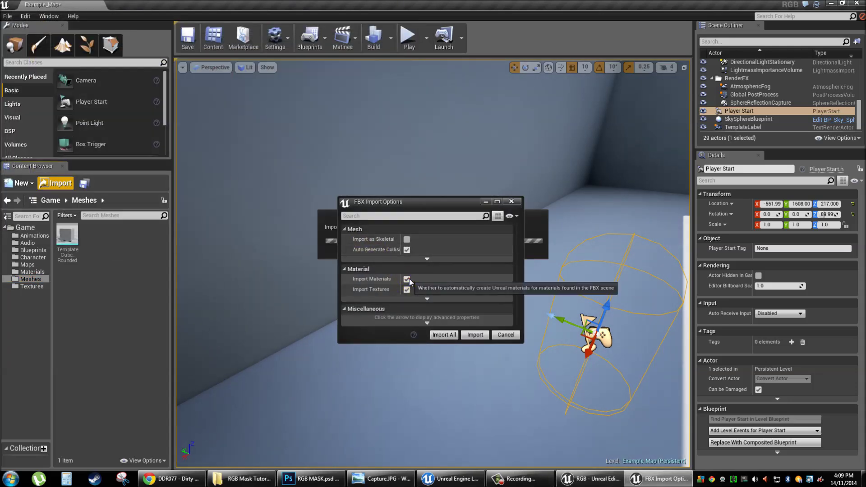
pyautogui.click(474, 334)
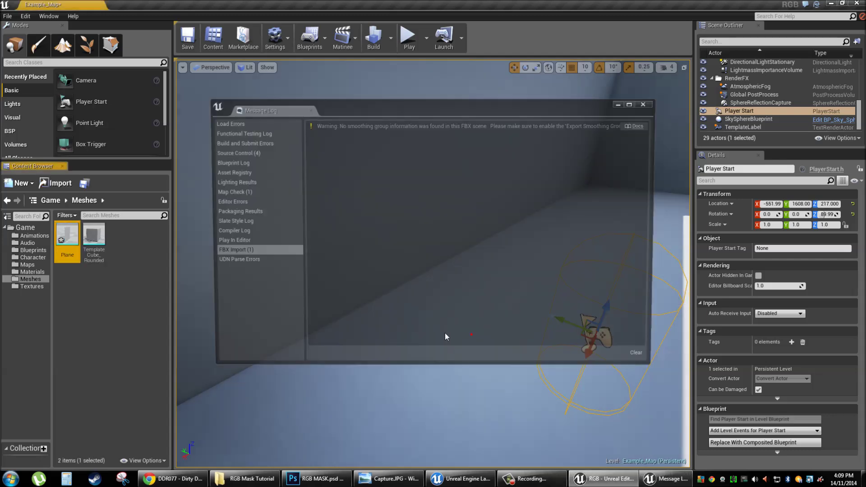
pyautogui.click(648, 102)
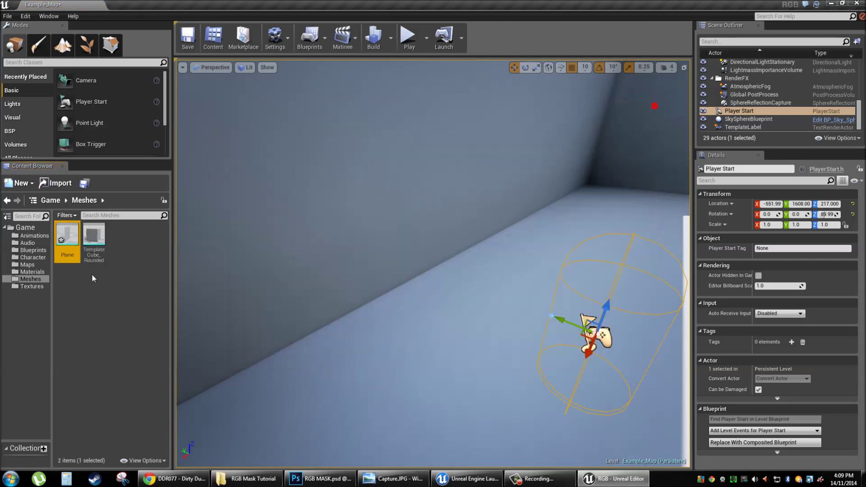
# Place the Plane in the level, rotate it -90 on Z and raise it to Z 220
pyautogui.moveTo(76, 246); pyautogui.dragTo(429, 344)
pyautogui.press('e')
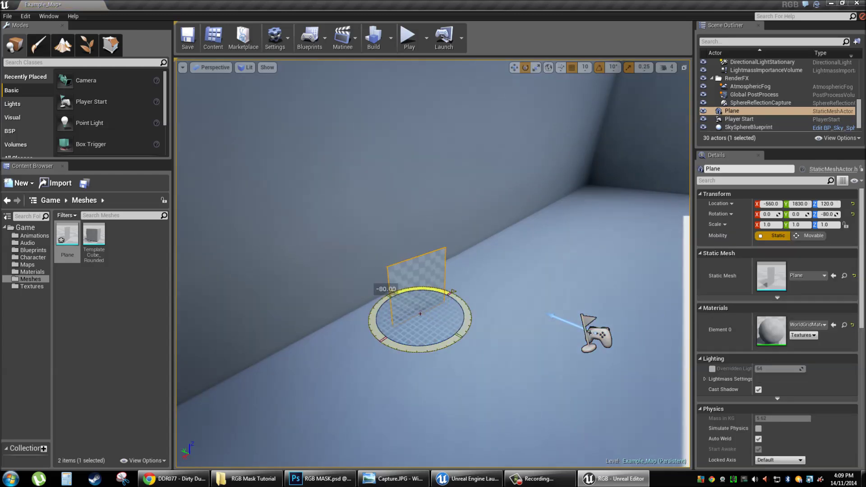
pyautogui.press('w')
pyautogui.click(420, 294)
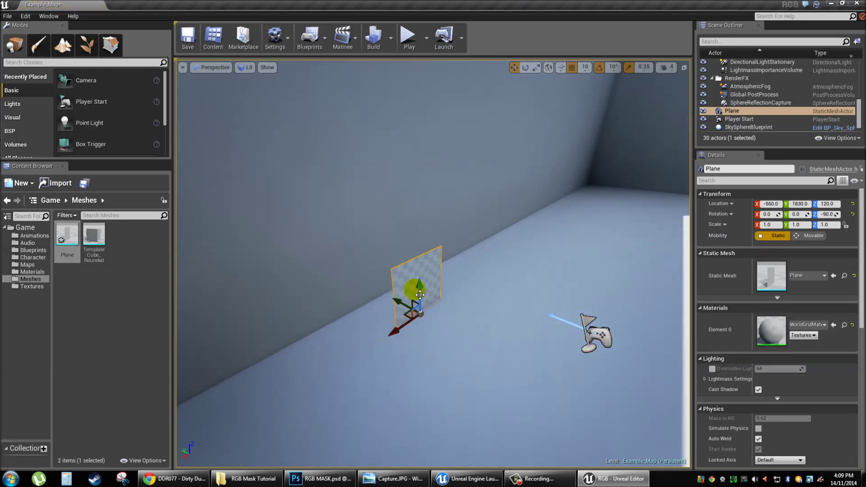
pyautogui.moveTo(419, 287); pyautogui.dragTo(425, 223)
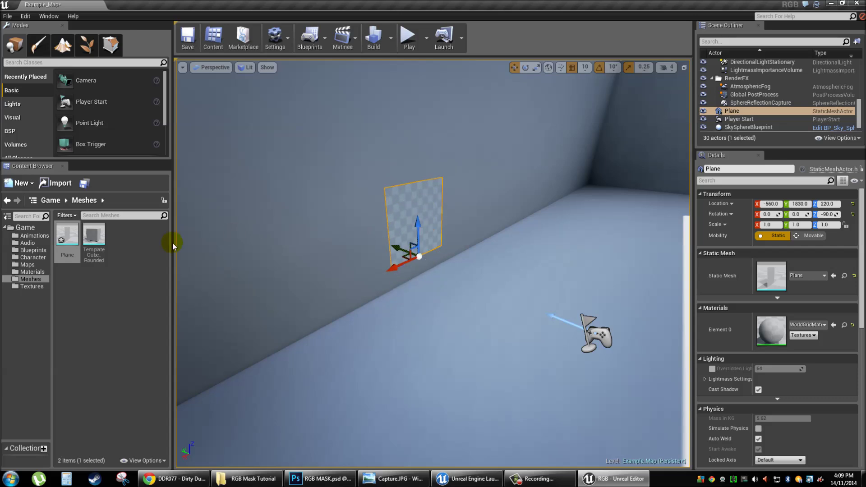
# Apply the RGB material to the plane and launch play mode
pyautogui.click(33, 271)
pyautogui.moveTo(67, 233); pyautogui.dragTo(403, 209)
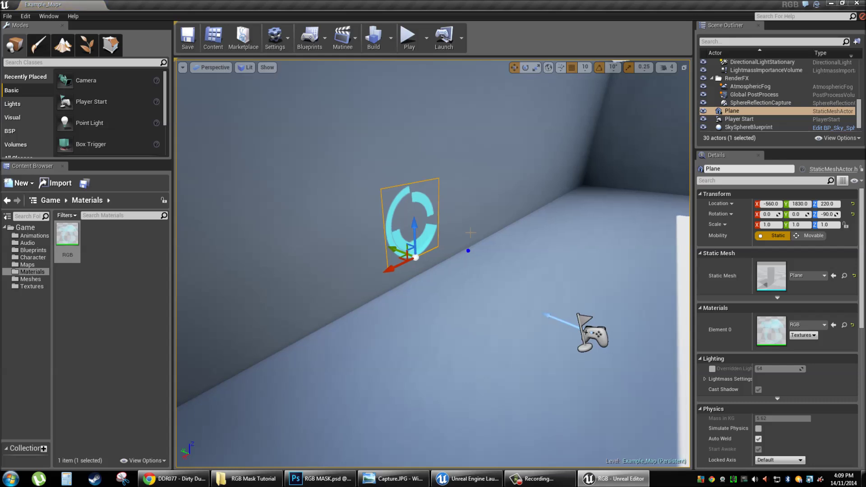
pyautogui.click(408, 38)
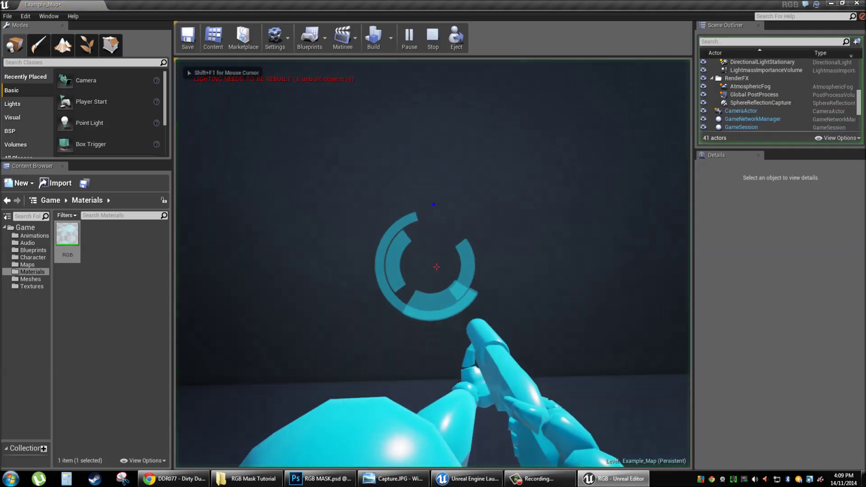
# Walk toward and away from the plane to watch the cyan rings spin at different rates
pyautogui.press('w')
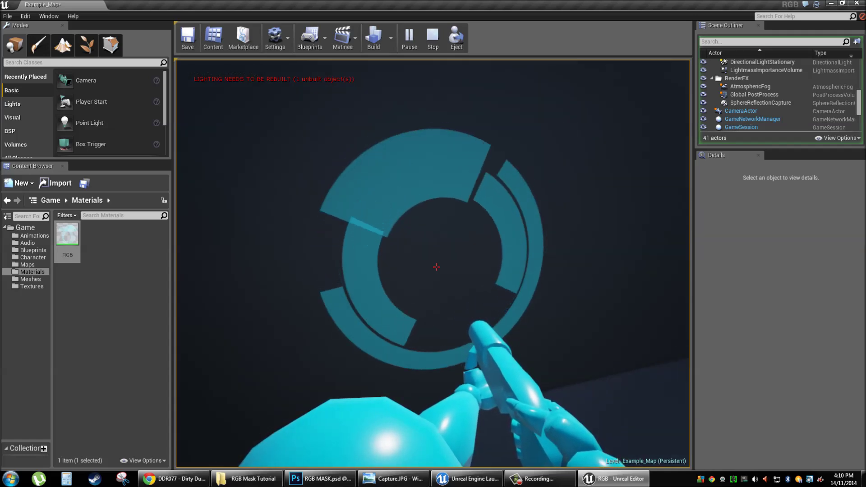
pyautogui.press('s')
pyautogui.press('w')
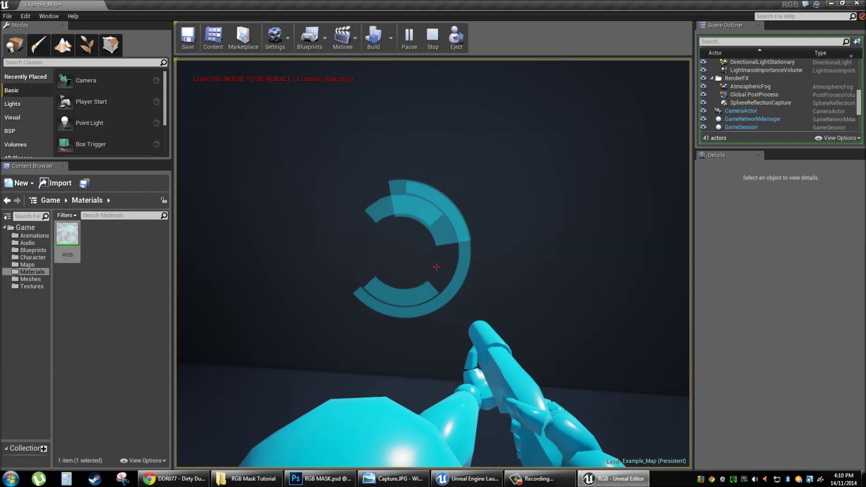